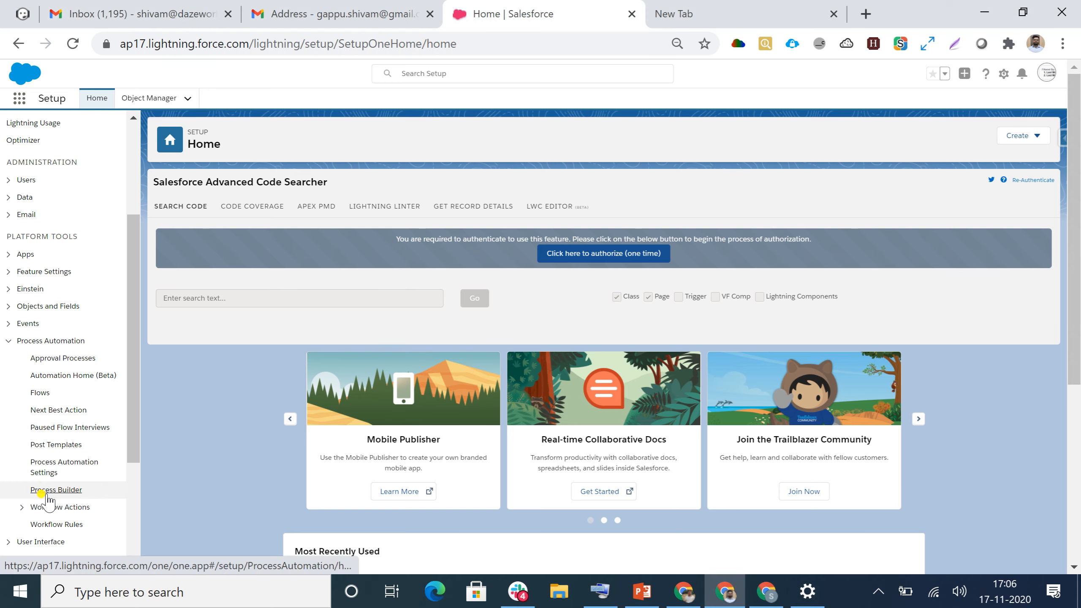
Create a Process Builder process named "Update Child to parent record" that starts when a record changes.
left_click(42, 490)
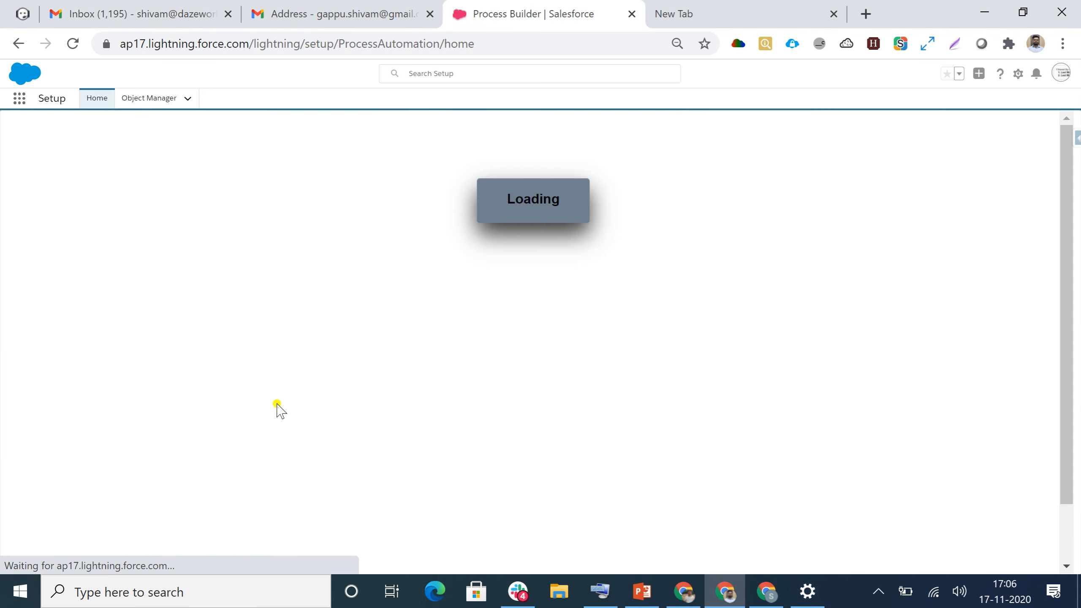
left_click(1040, 157)
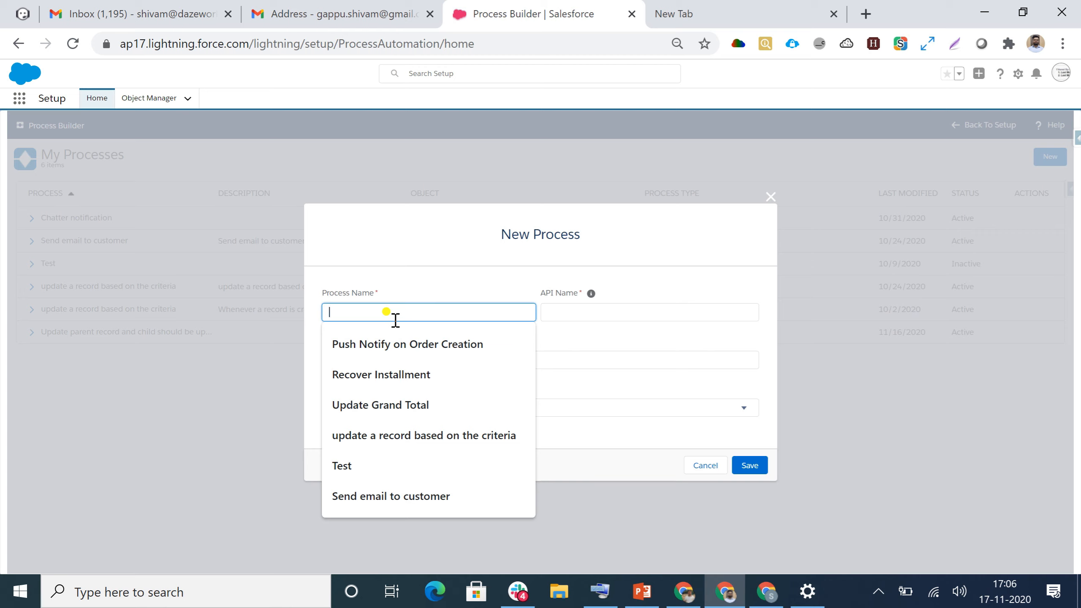
type("U")
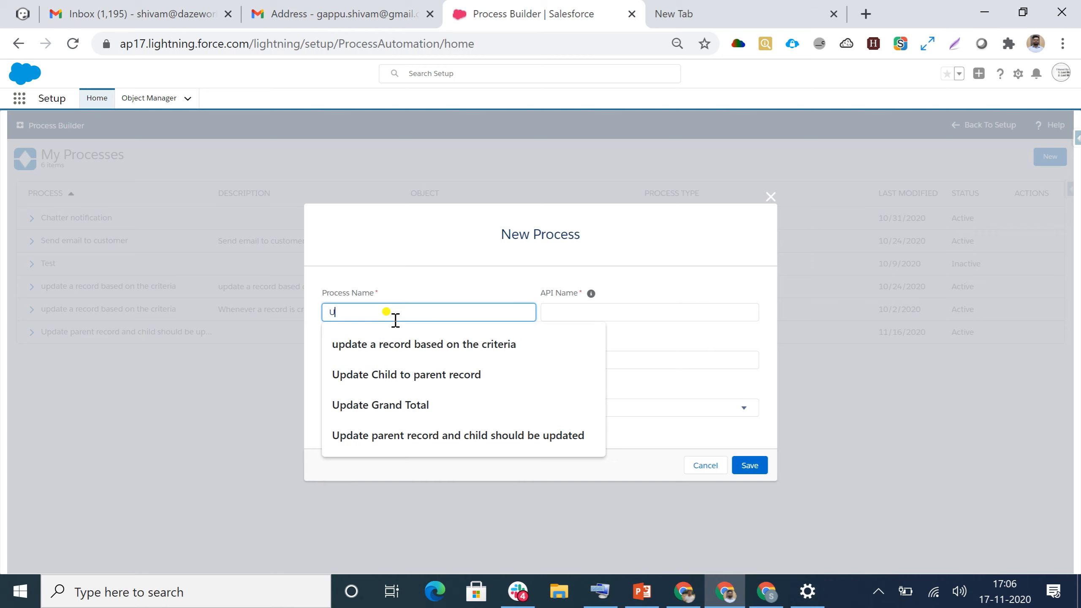
left_click(385, 375)
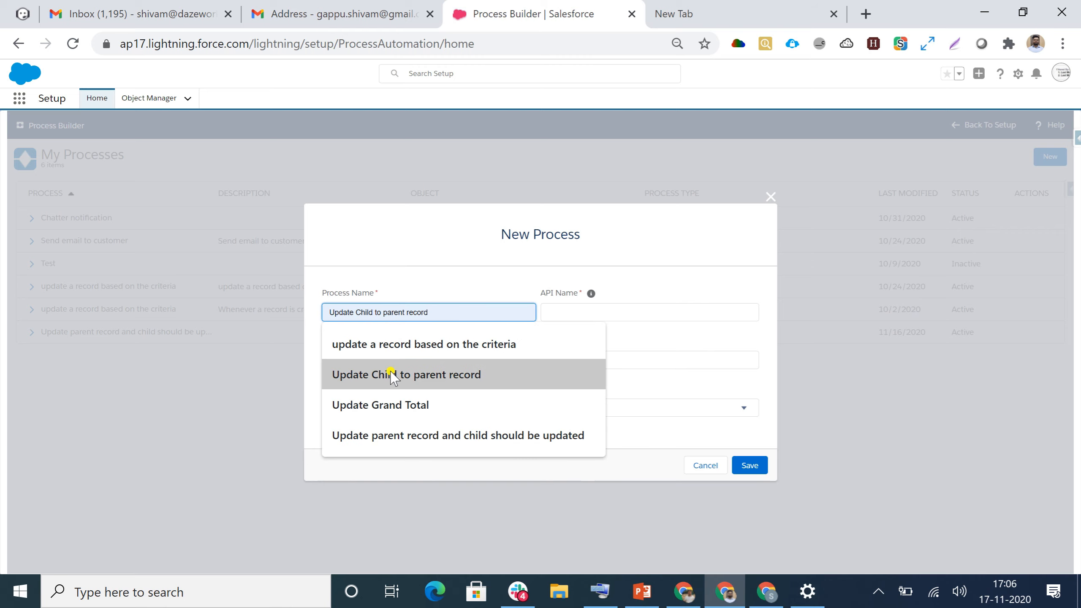
left_click(555, 312)
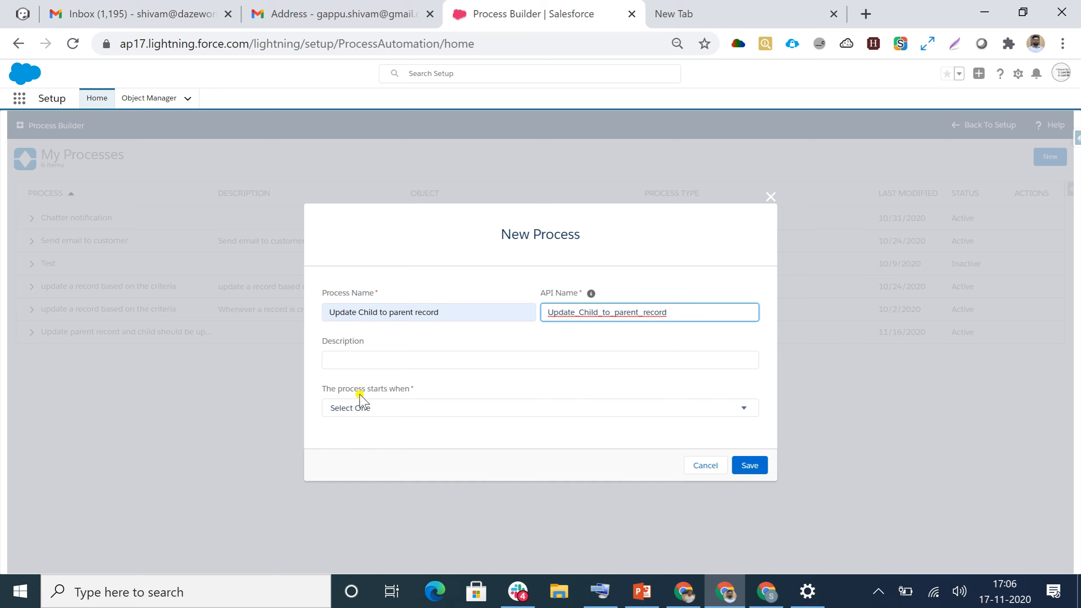
left_click(355, 408)
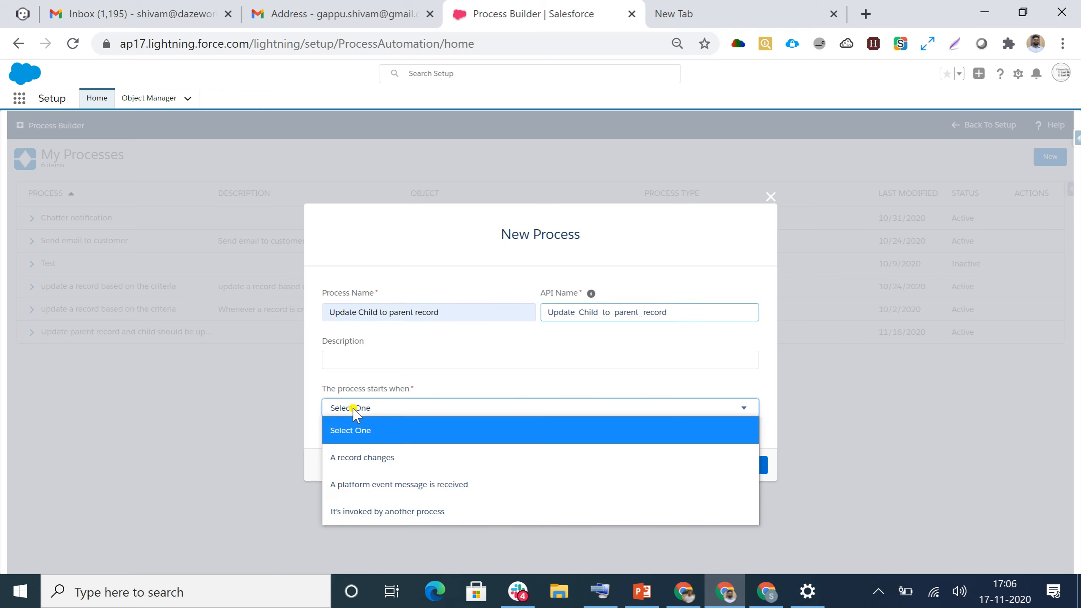
left_click(362, 458)
left_click(756, 466)
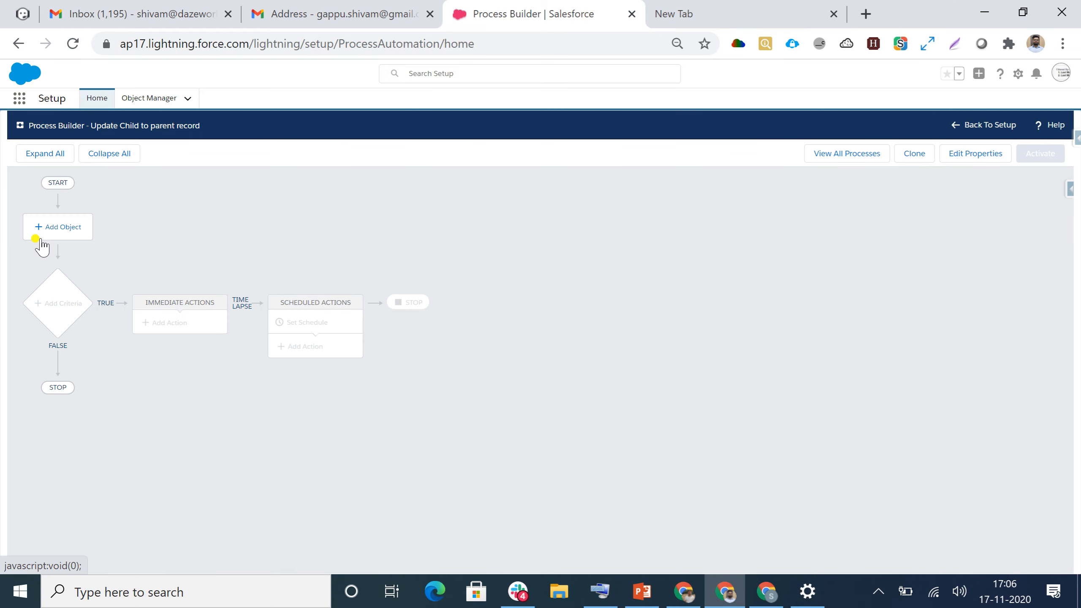
Set Contact as the process object, starting only when a record is created, and save it.
left_click(51, 230)
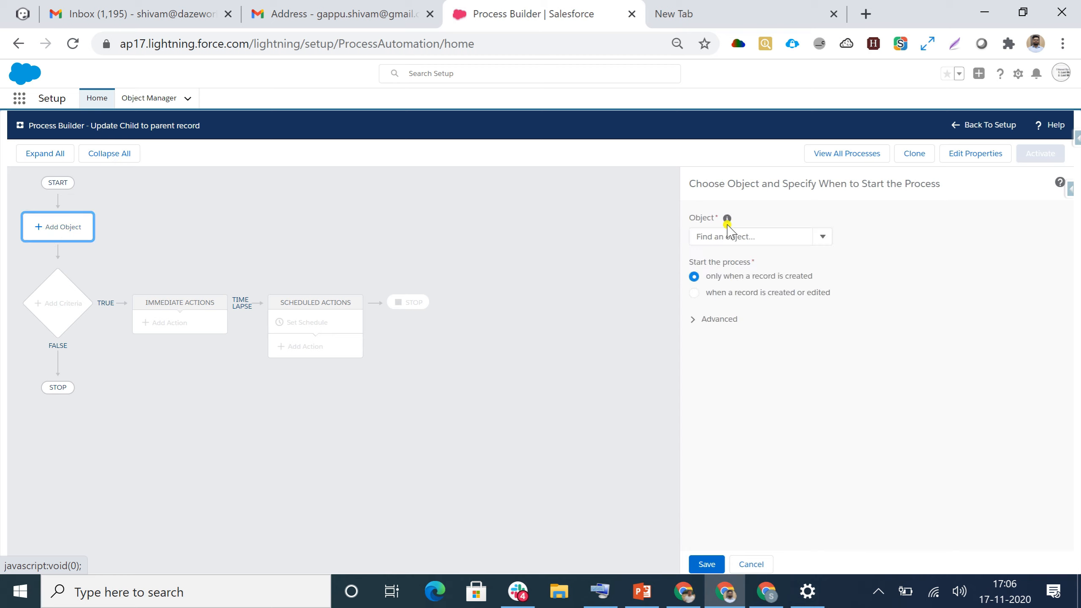
left_click(719, 237)
type("Contact")
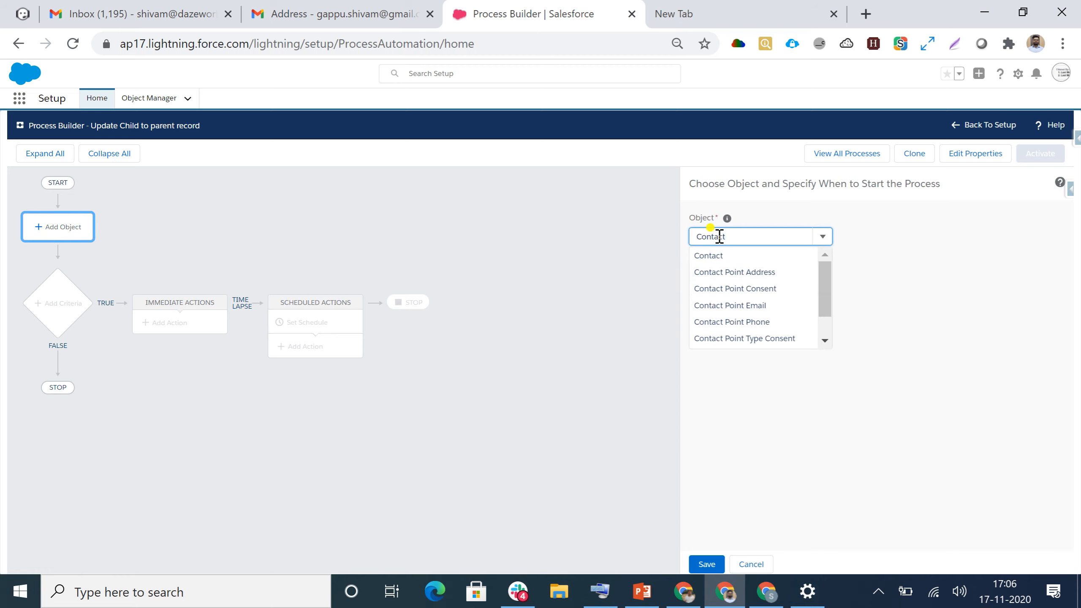
left_click(710, 257)
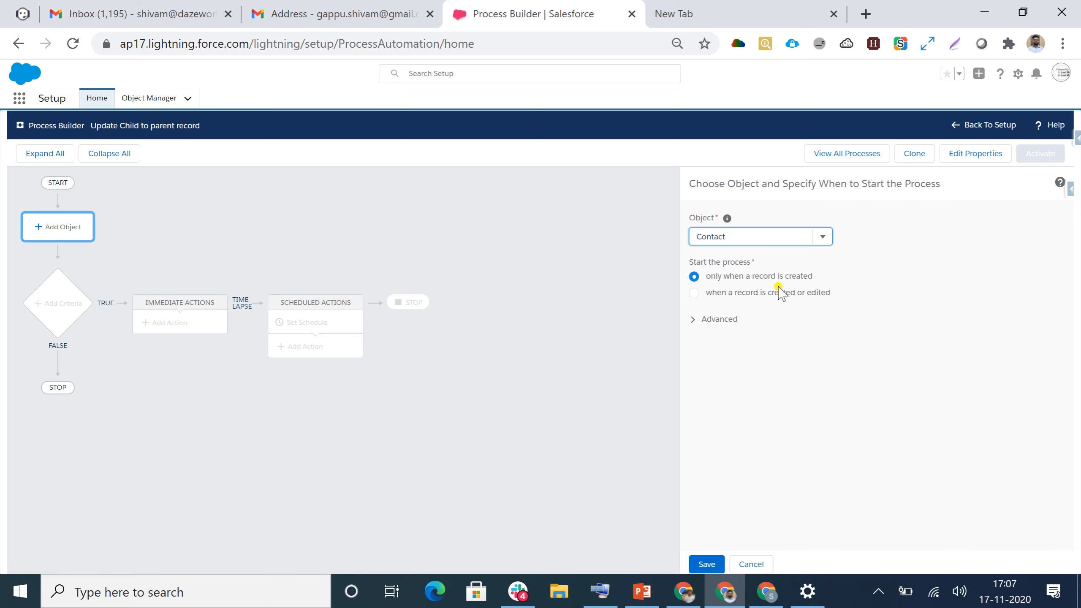
left_click(703, 564)
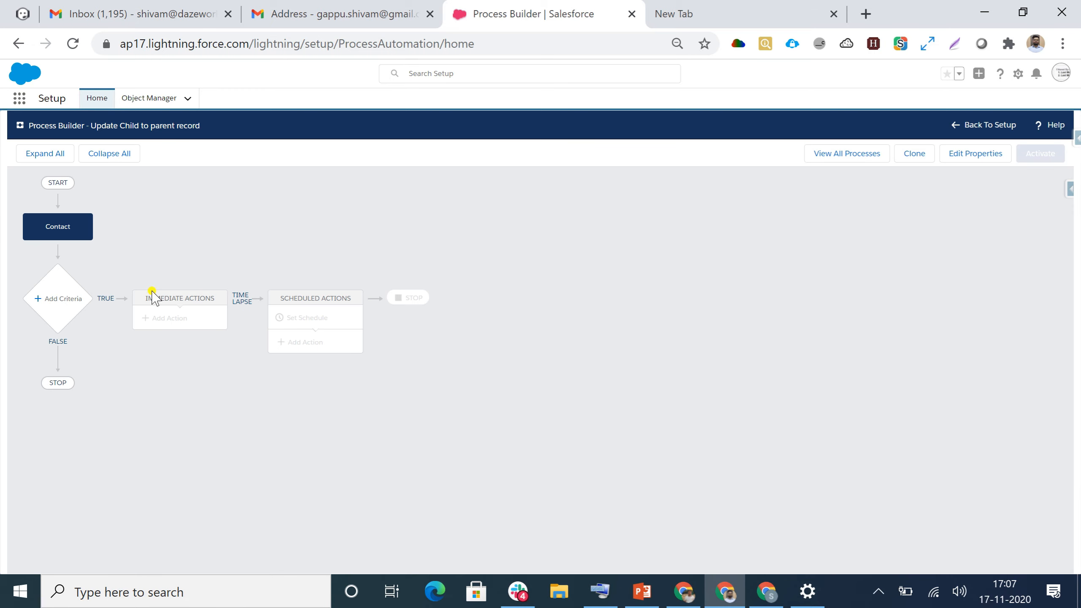
Add a criteria node named "Run Every Time" that executes its actions without any criteria, and save it.
left_click(63, 310)
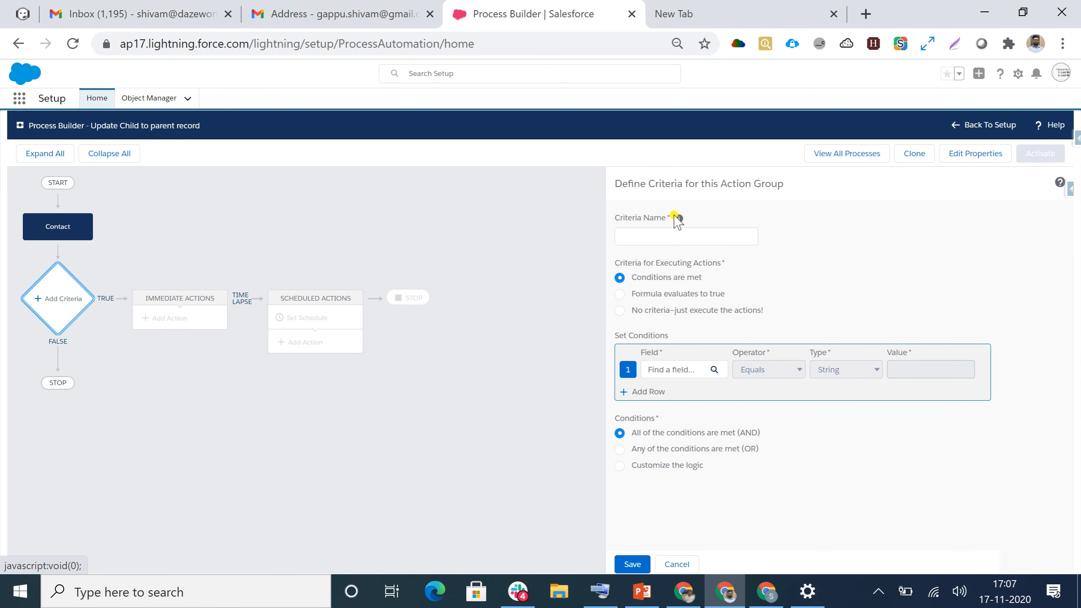
left_click(632, 237)
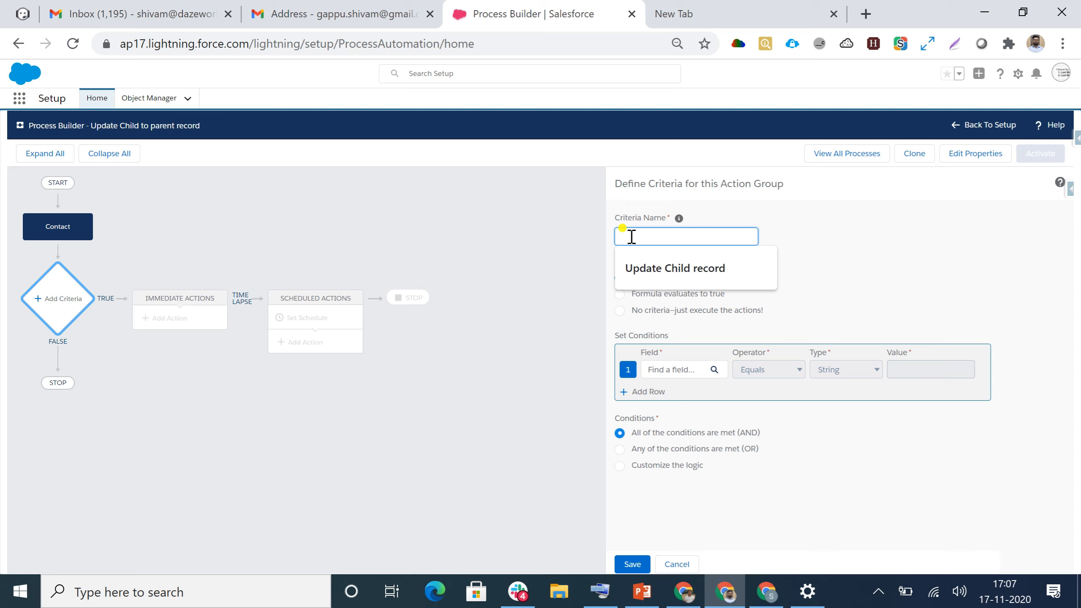
type("R")
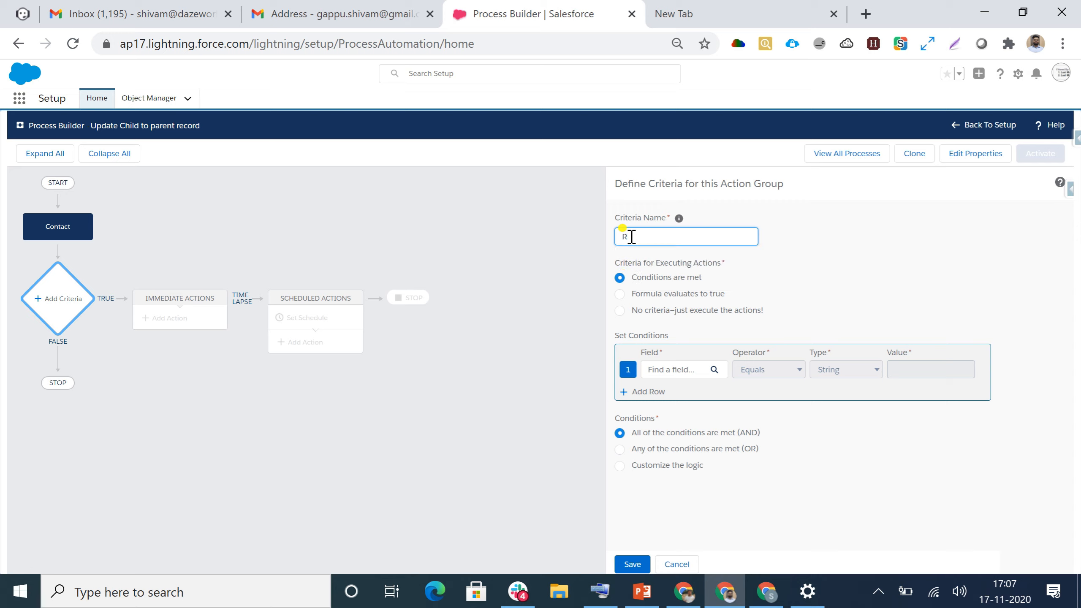
type("un Every Time")
left_click(620, 311)
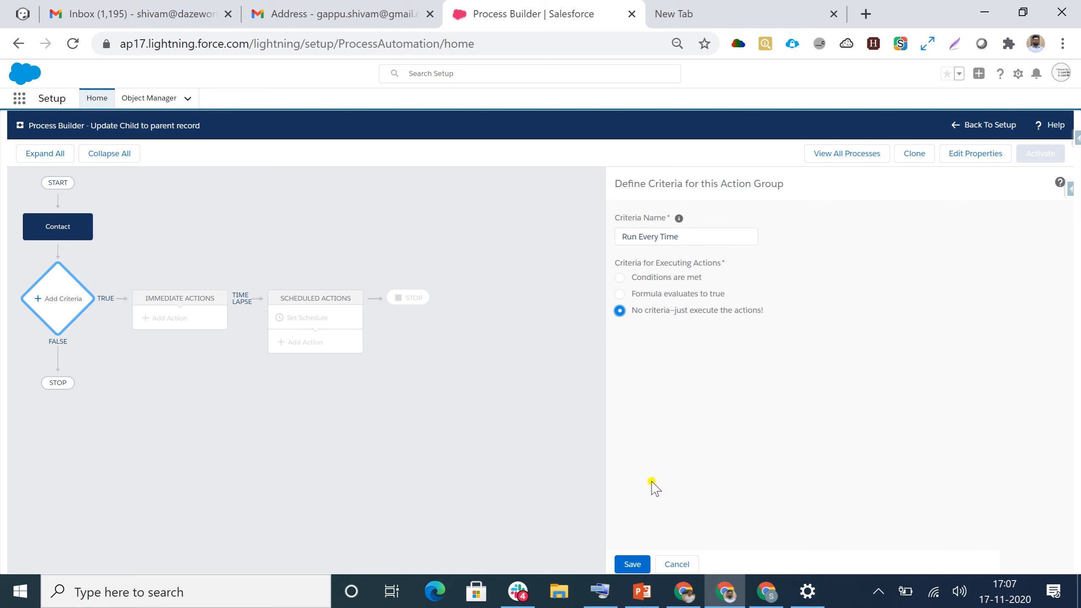
left_click(632, 564)
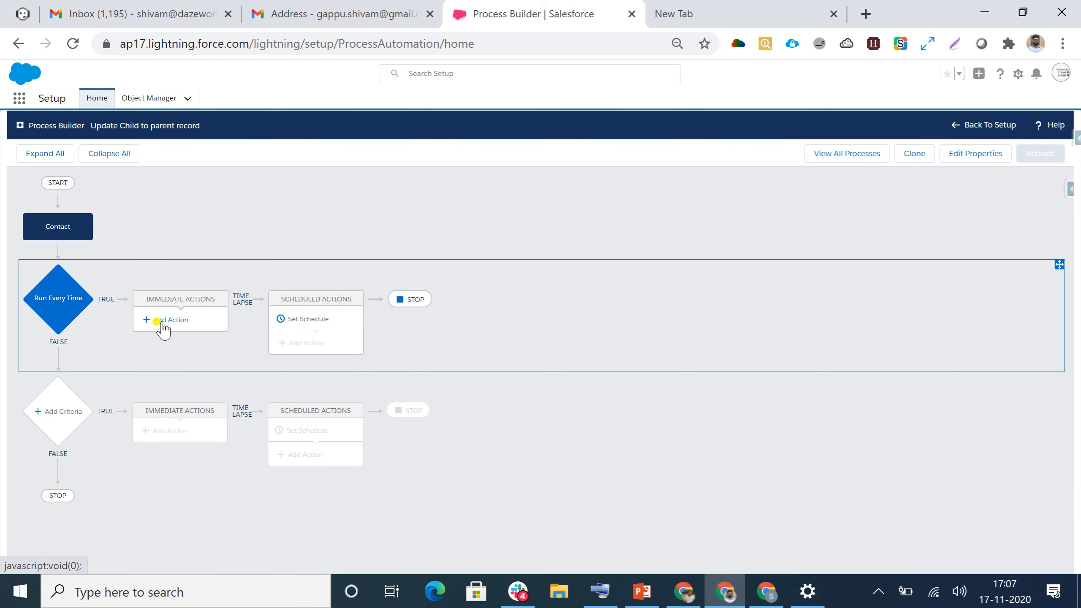
Add an immediate action of type Update Records to Run Every Time, named "Update Child to parent".
left_click(160, 321)
left_click(764, 235)
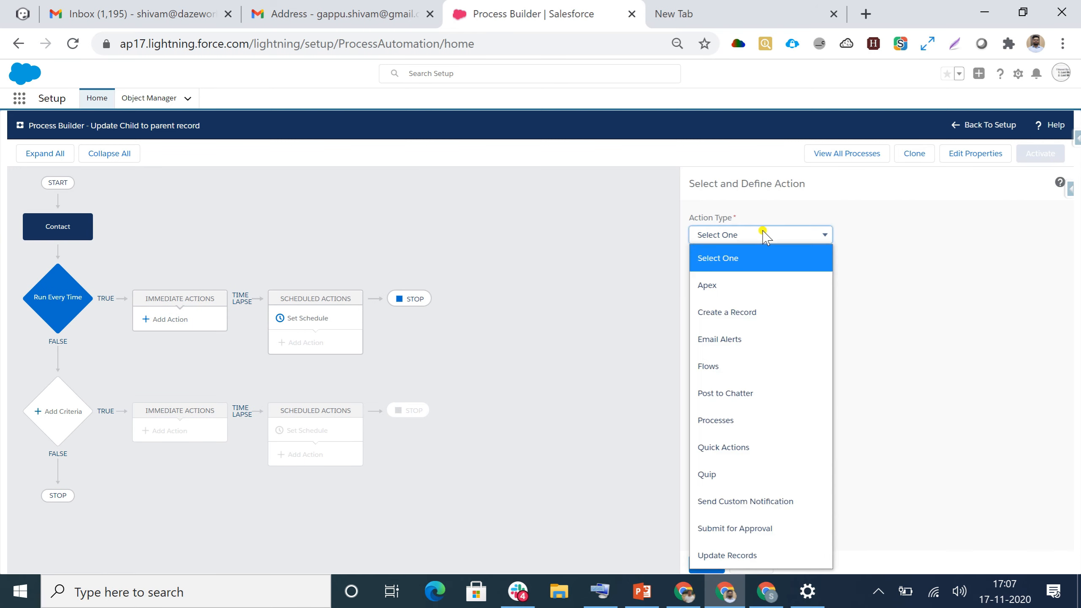
left_click(742, 552)
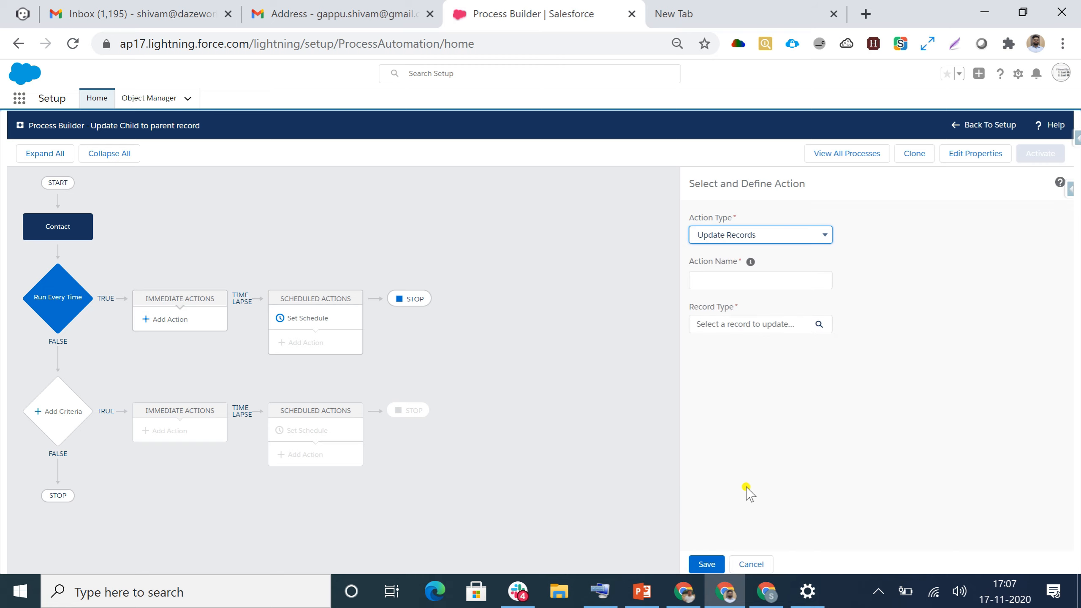
left_click(710, 280)
type("U")
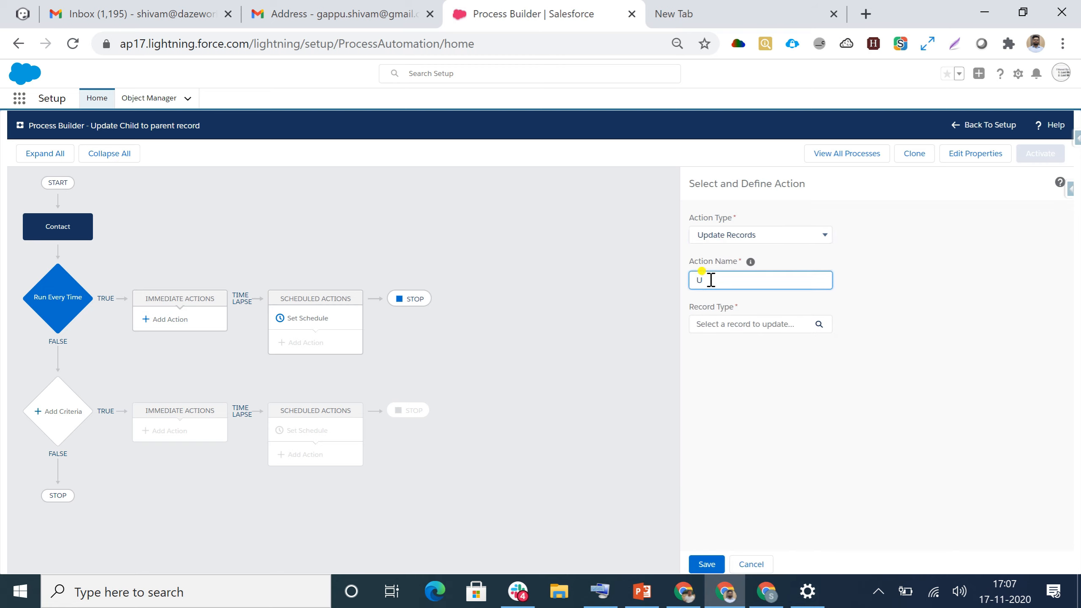
type("pdate Child to parent")
Choose the Contact's related Account ID record as the record to update.
left_click(729, 328)
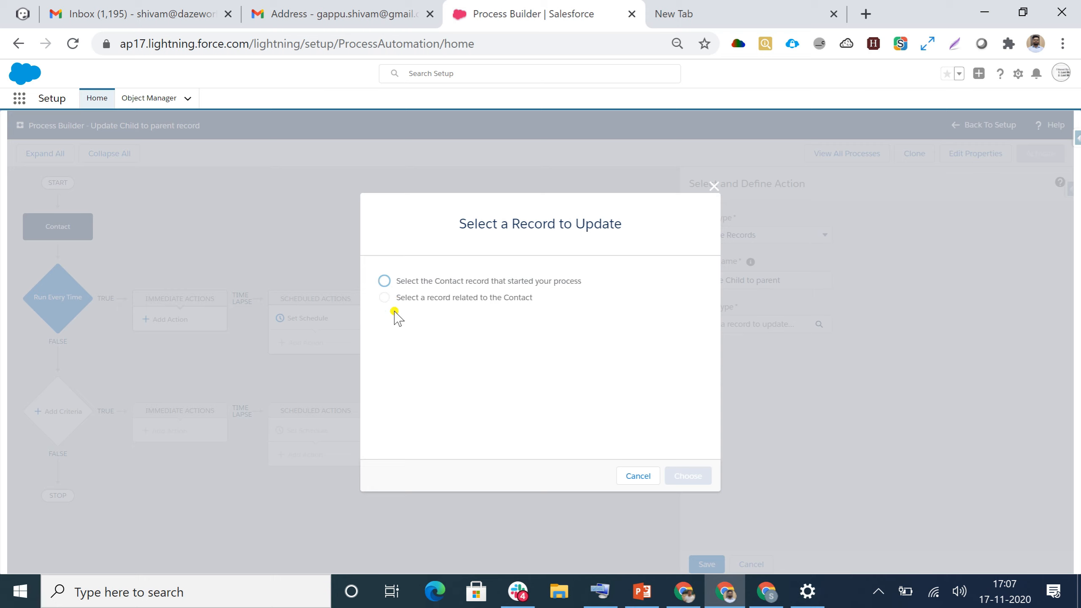
left_click(384, 298)
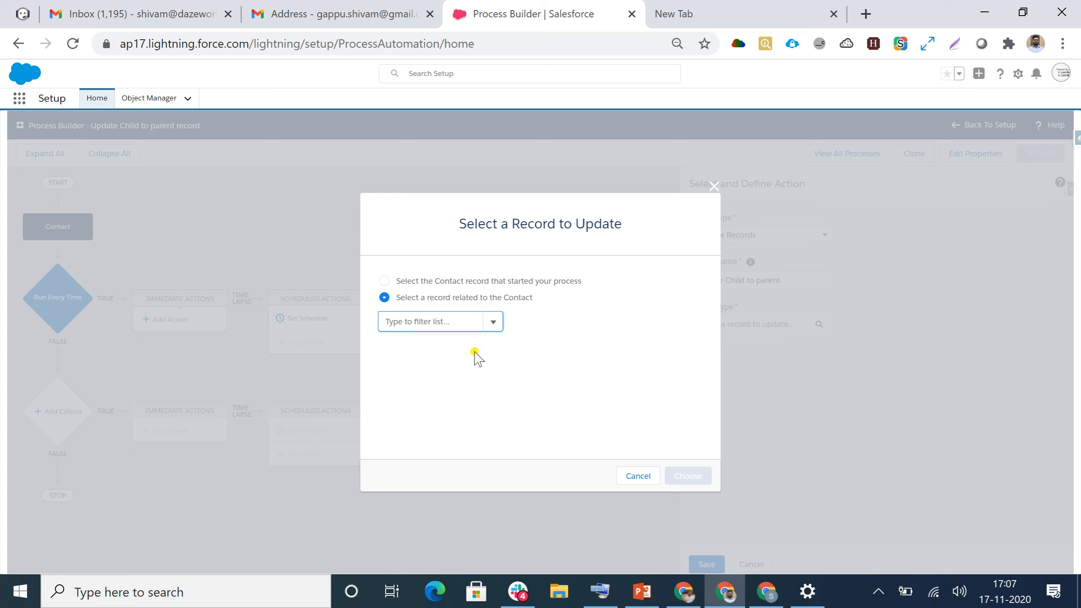
type("Acc")
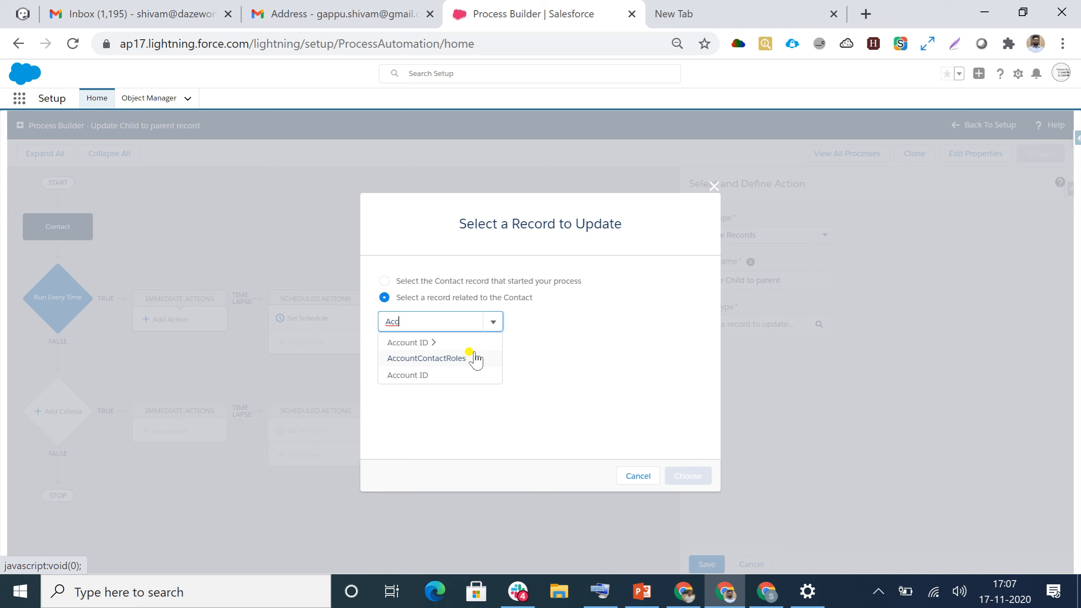
left_click(422, 375)
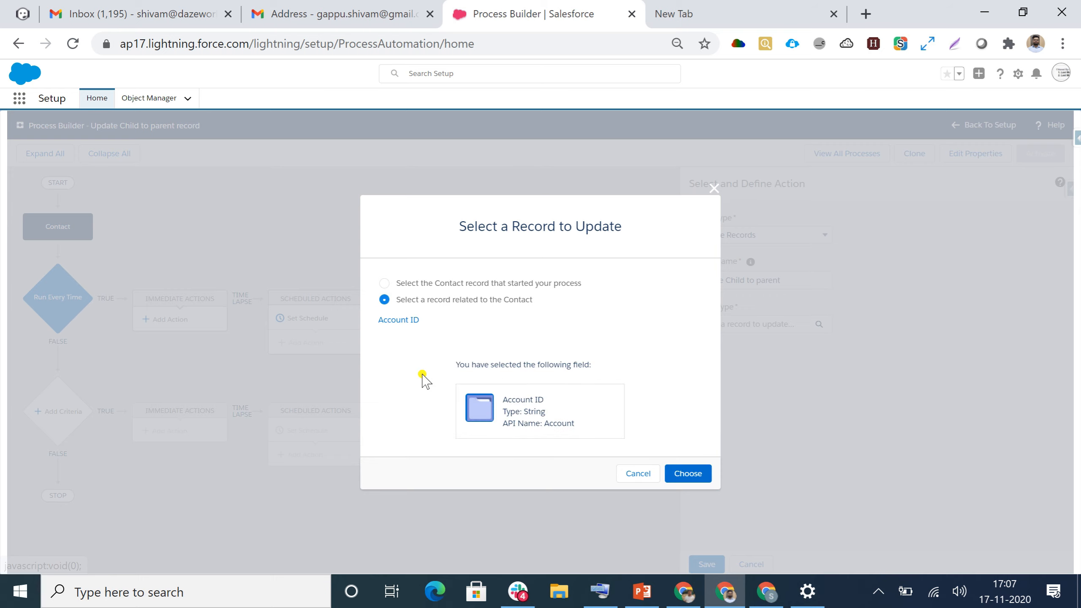
left_click(680, 477)
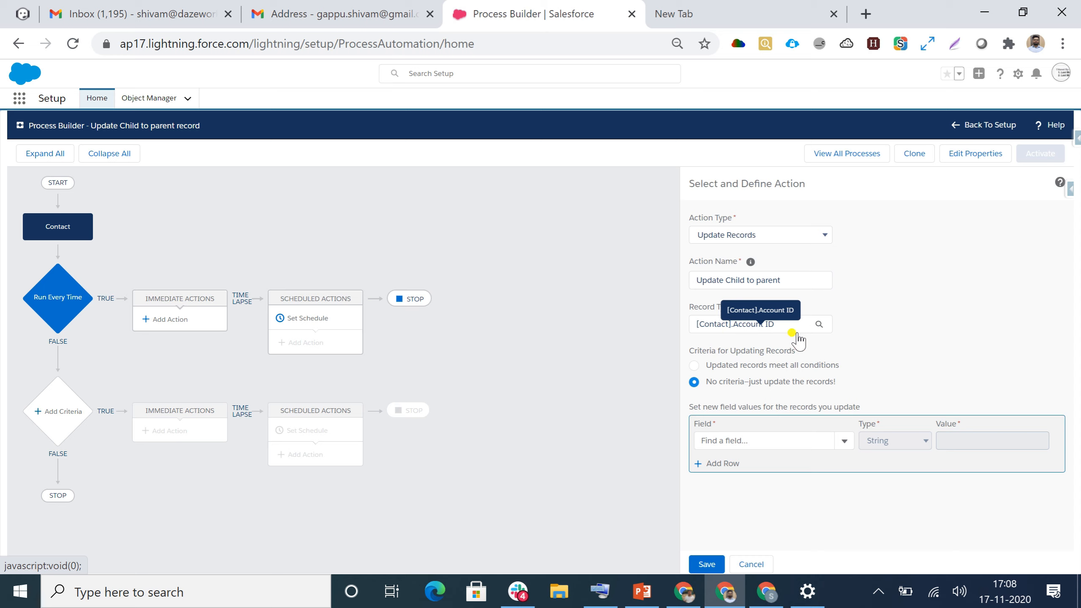
left_click(769, 332)
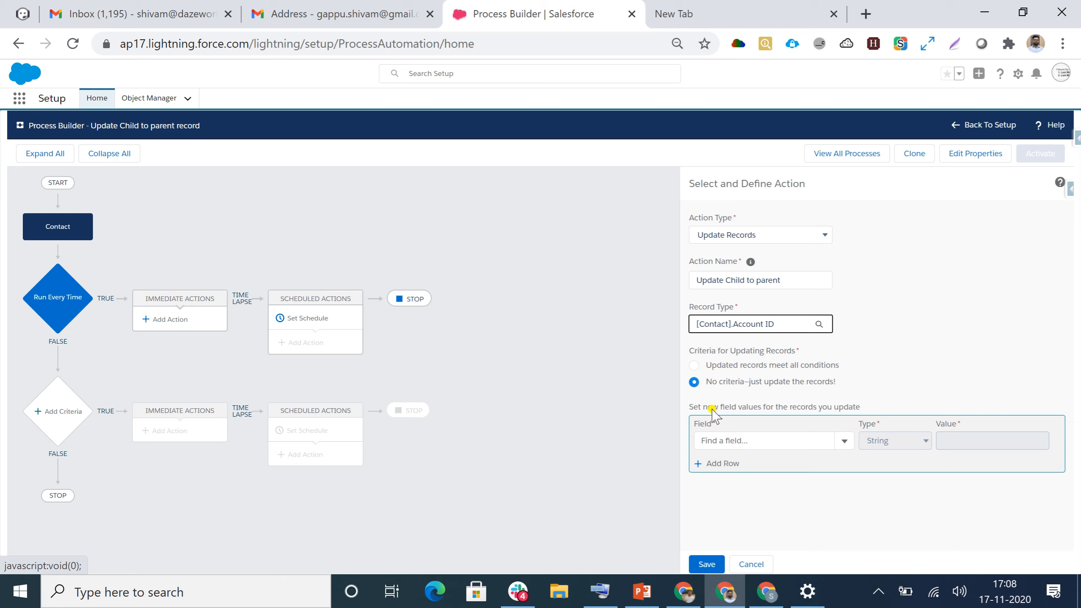
Set the Last Contact Created field by field reference to the Contact's Created Date and save the action.
left_click(718, 443)
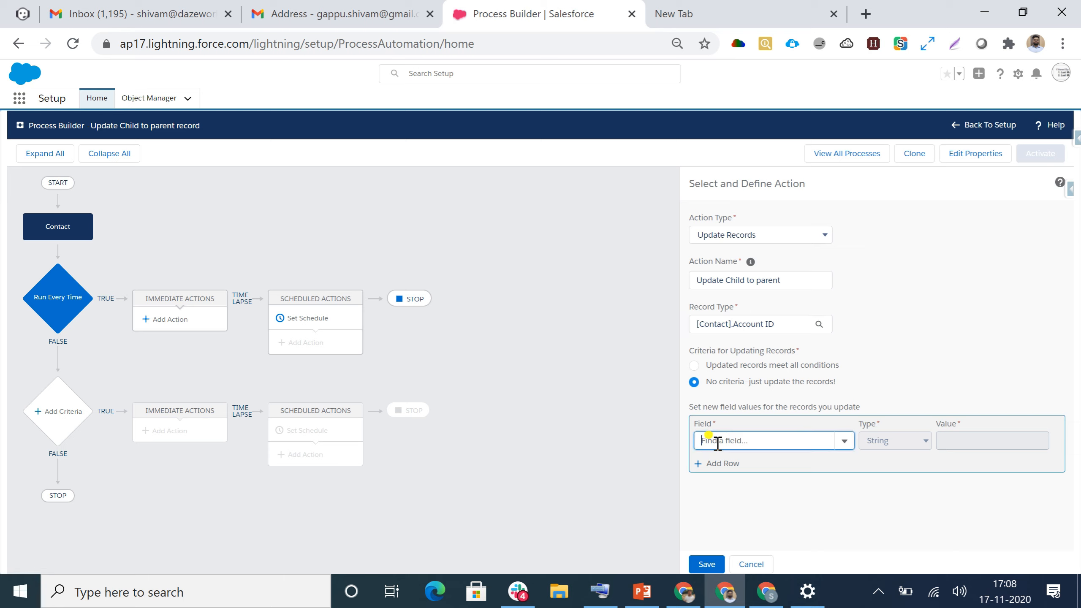
type("last")
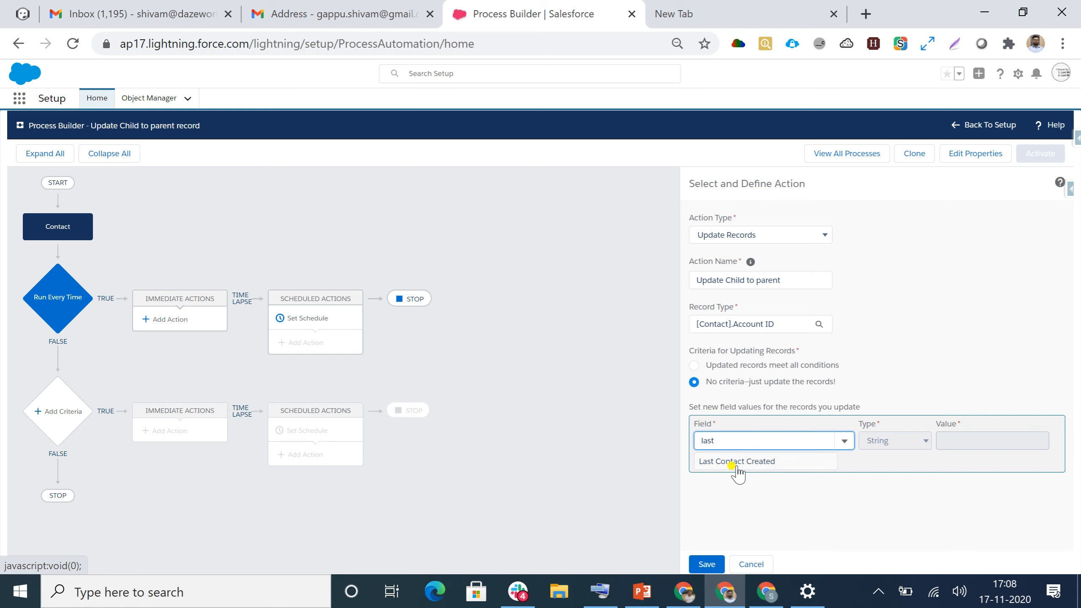
left_click(735, 468)
left_click(914, 441)
left_click(894, 490)
left_click(952, 442)
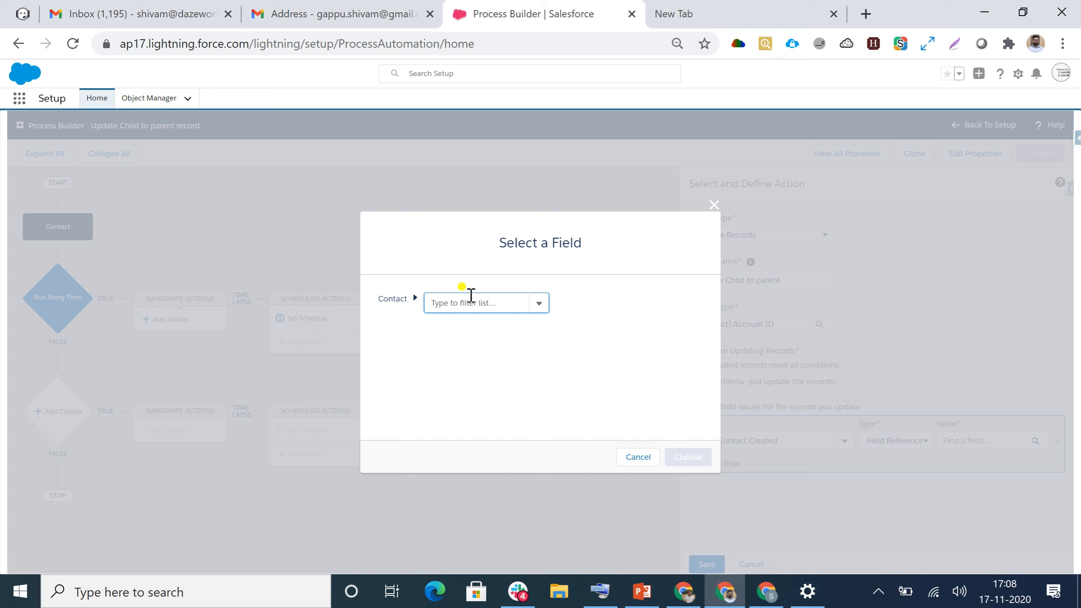
type("created by")
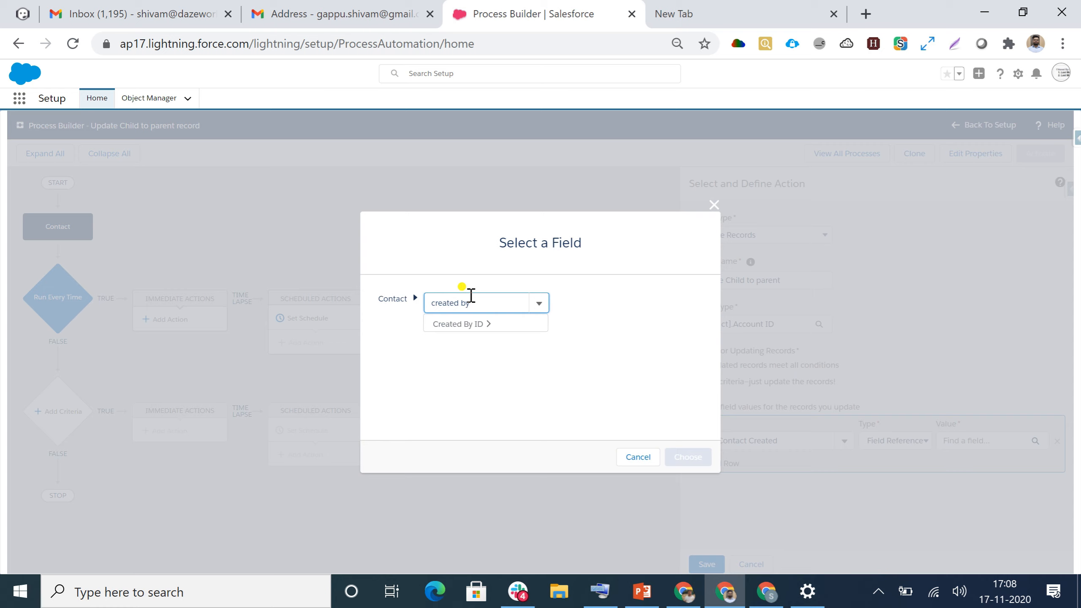
key("BackSpace")
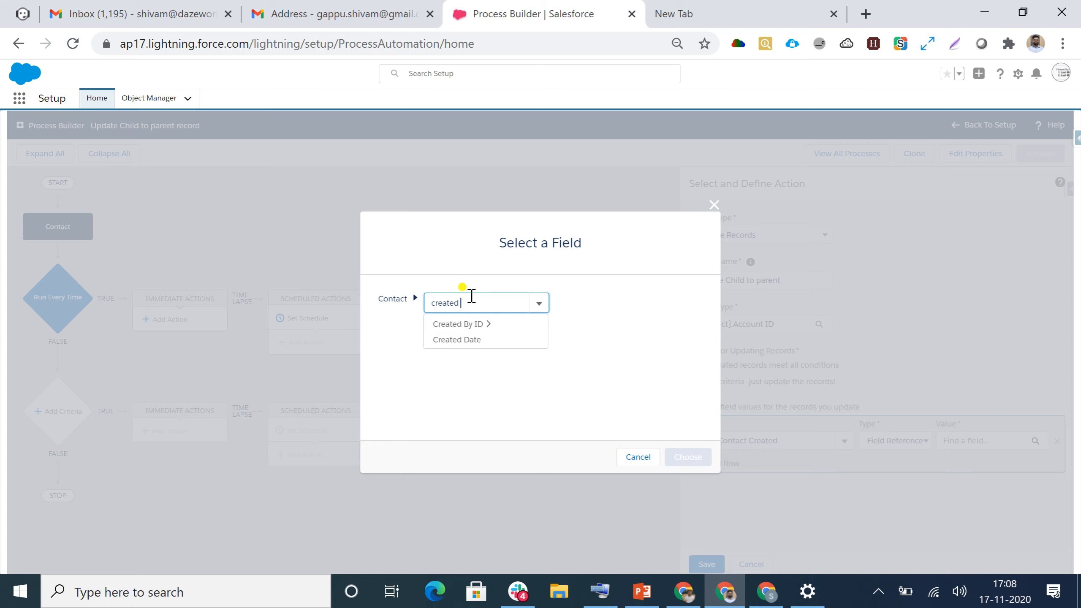
left_click(470, 341)
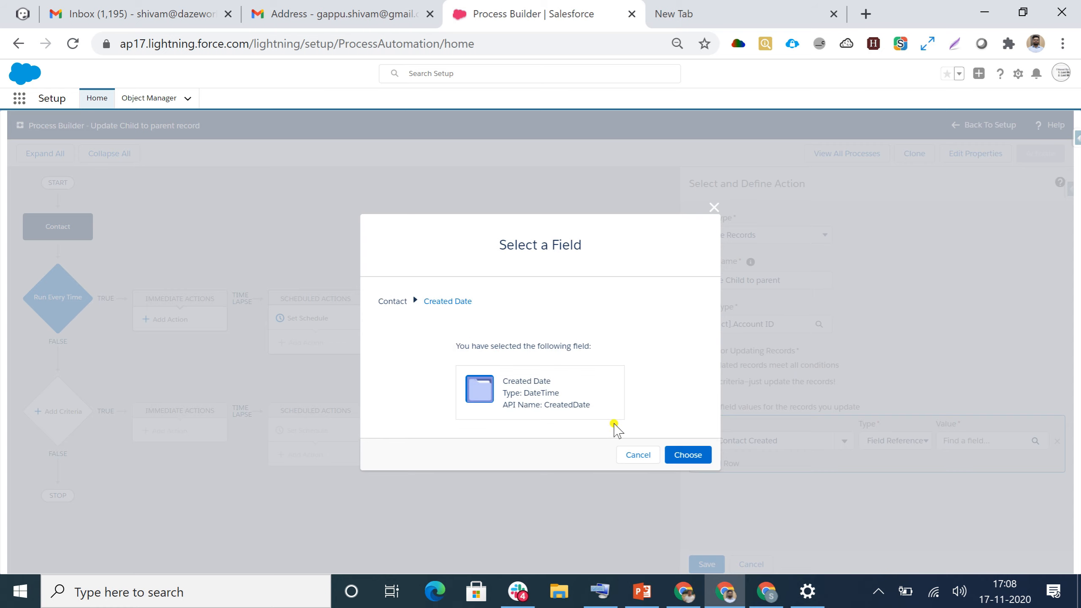
left_click(677, 454)
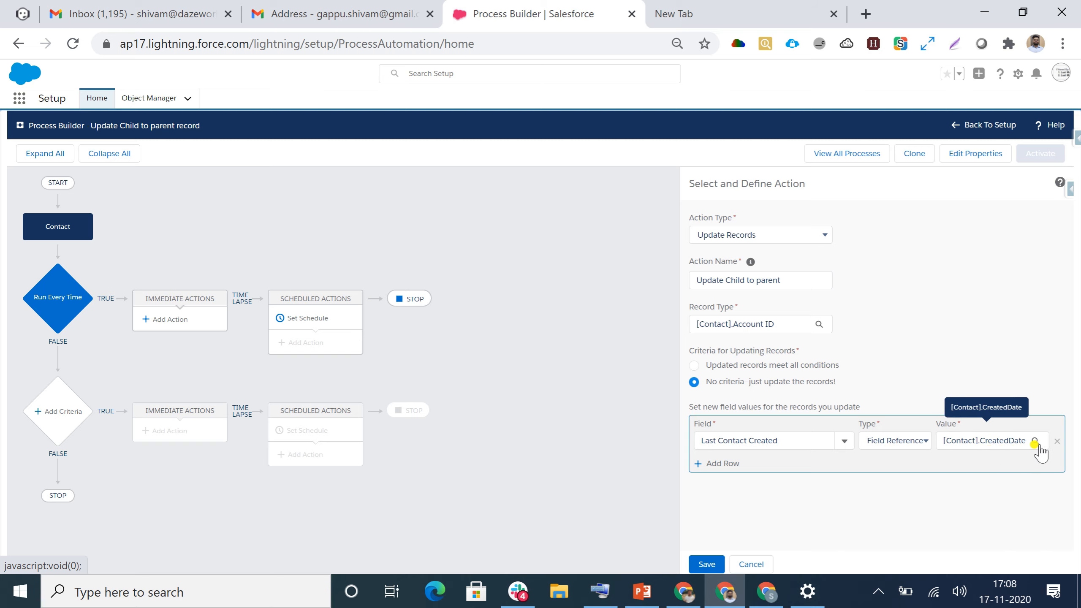
left_click(706, 564)
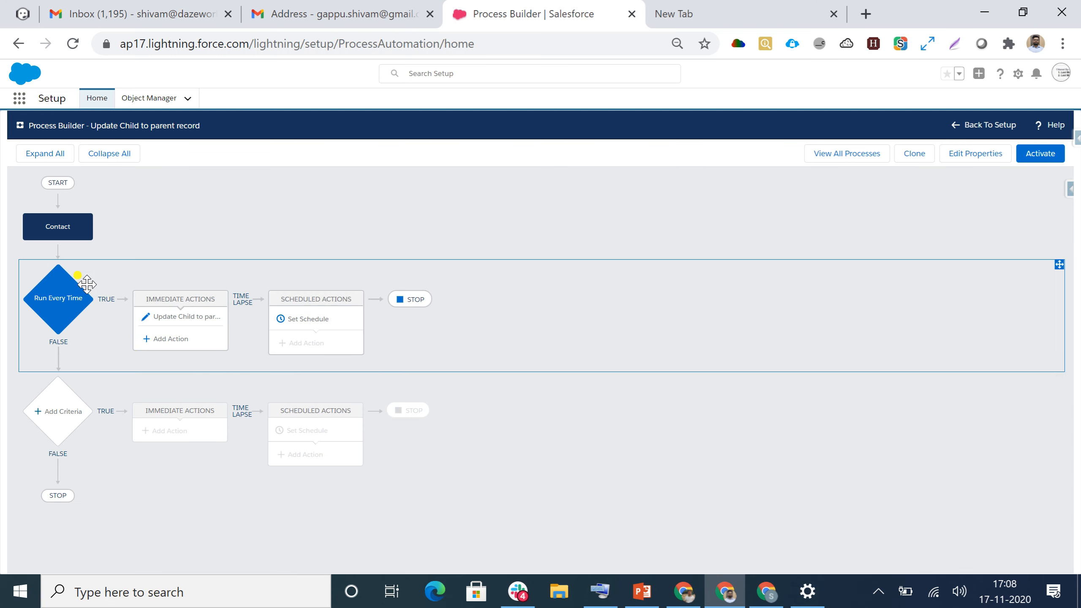
Review the Contact object's start settings and the Run Every Time criteria.
left_click(35, 233)
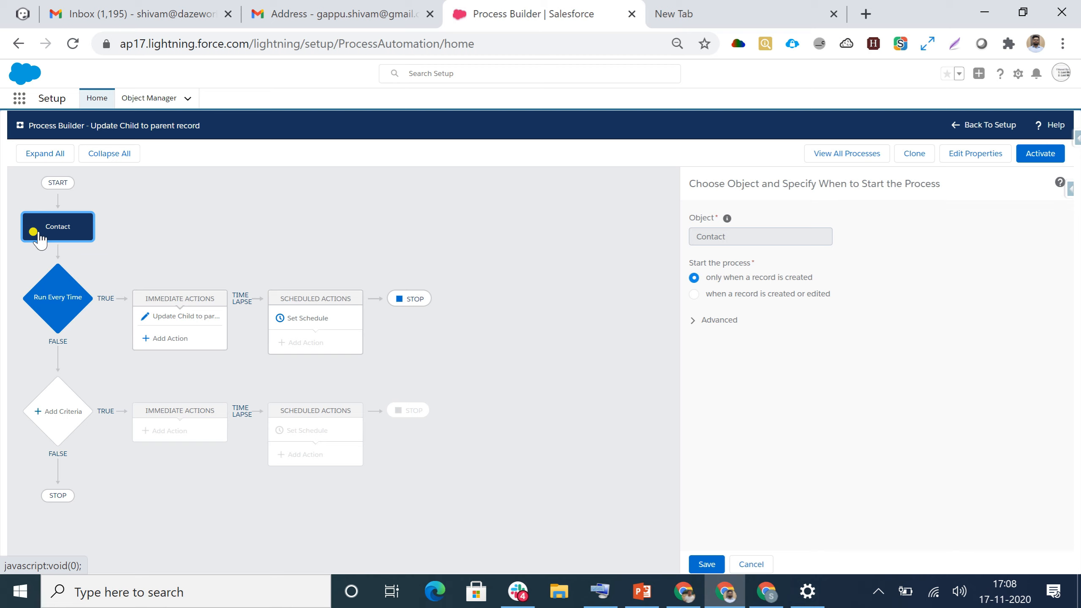
left_click(61, 307)
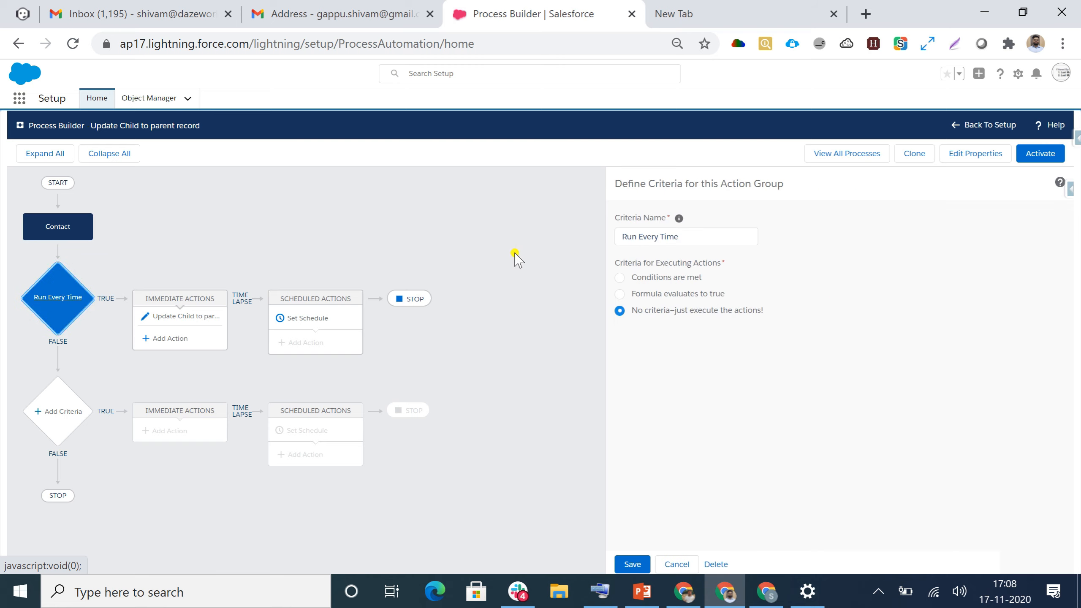
Review the "Update Child to parent" action's settings and activate the process.
left_click(176, 318)
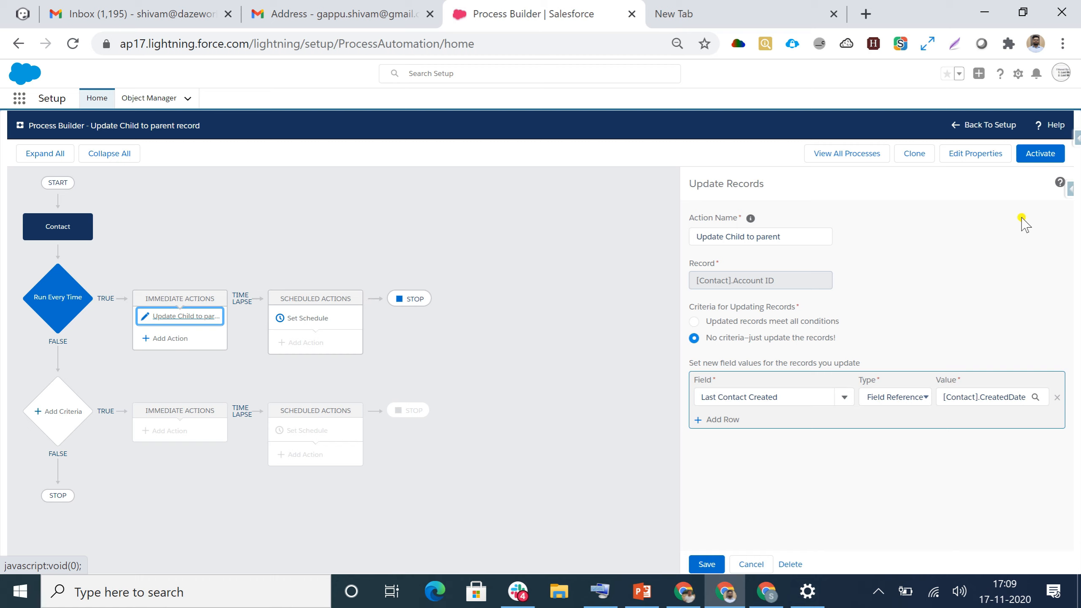
left_click(1039, 154)
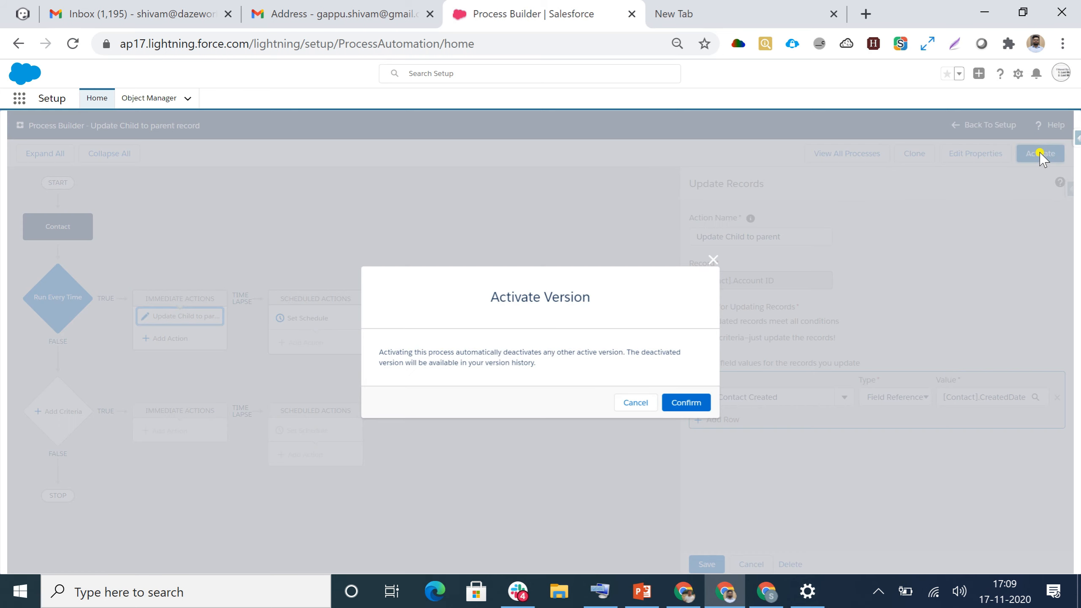
left_click(687, 404)
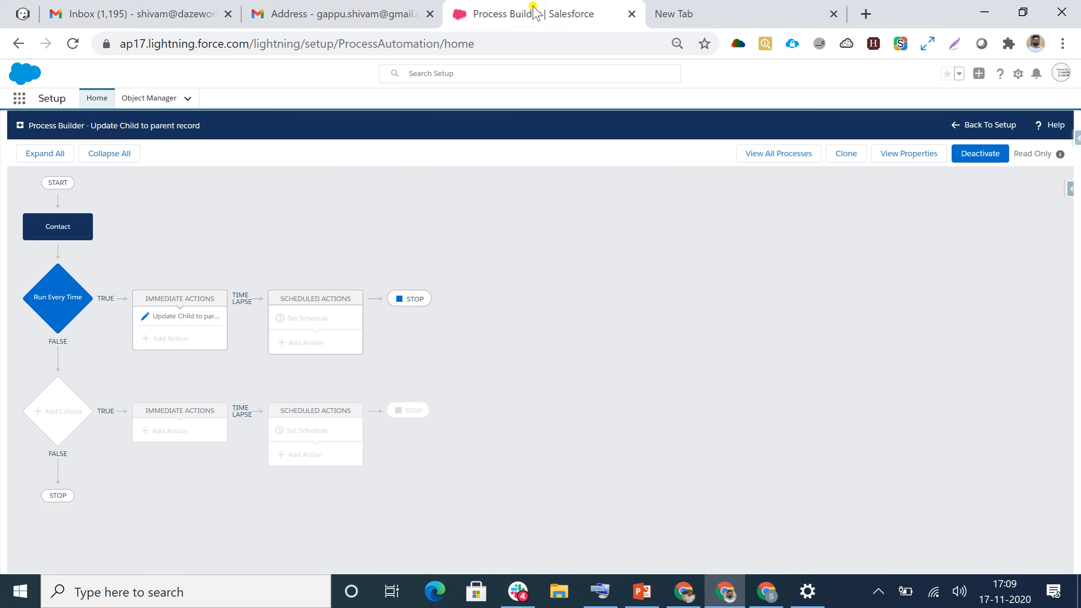
Open the Accounts list in a duplicate of the Process Builder browser tab.
right_click(535, 13)
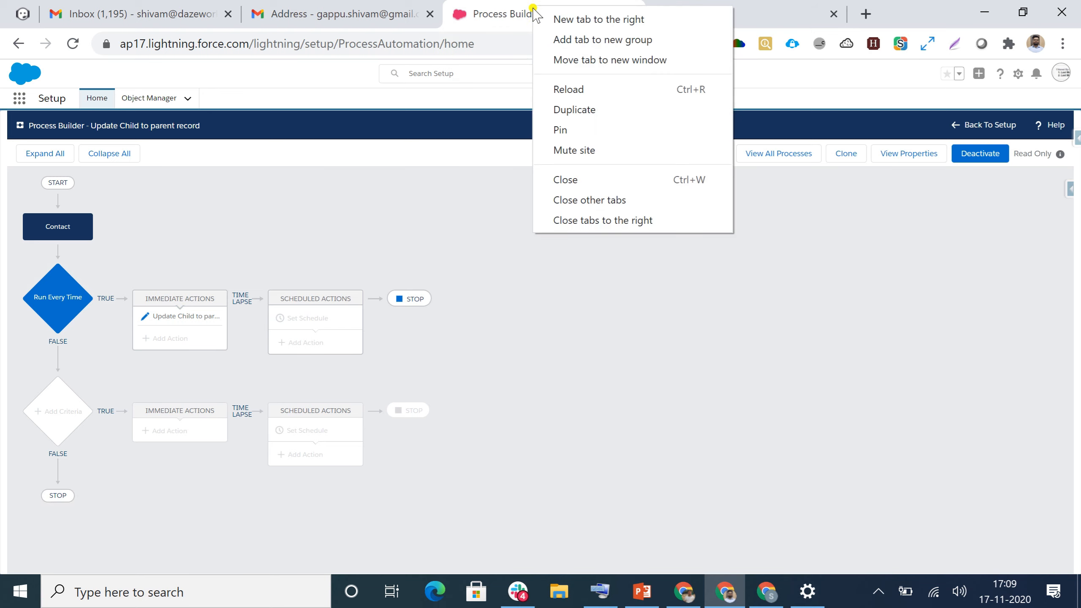
left_click(570, 111)
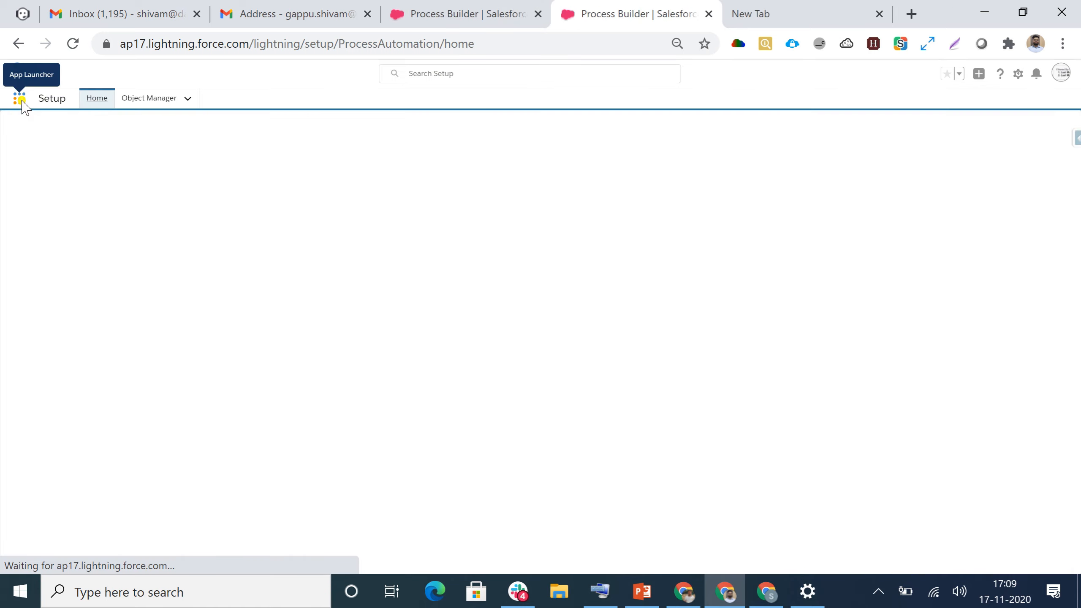
left_click(20, 103)
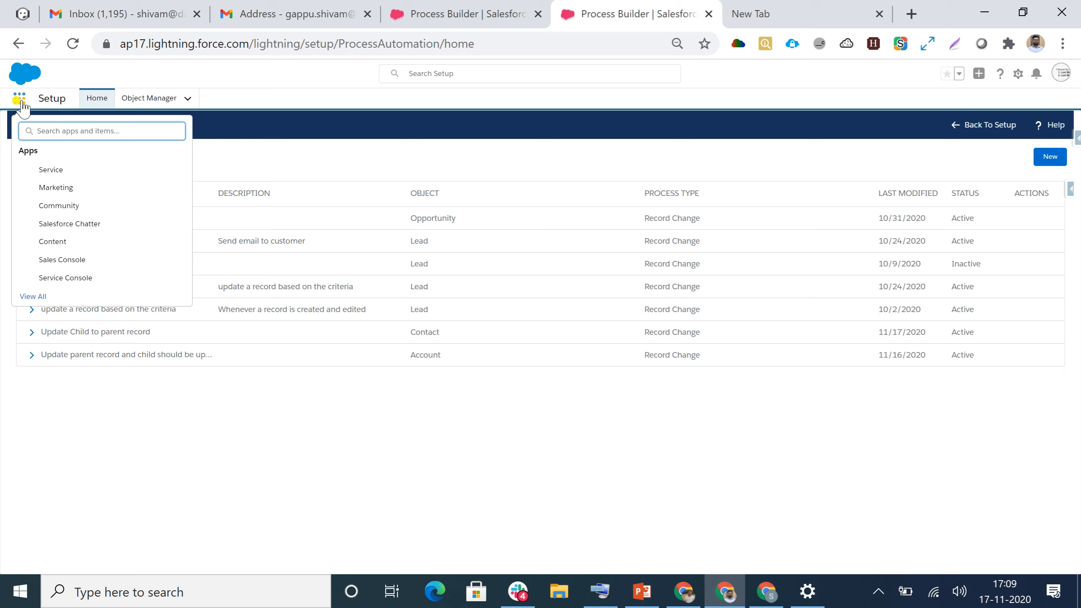
type("Accoun")
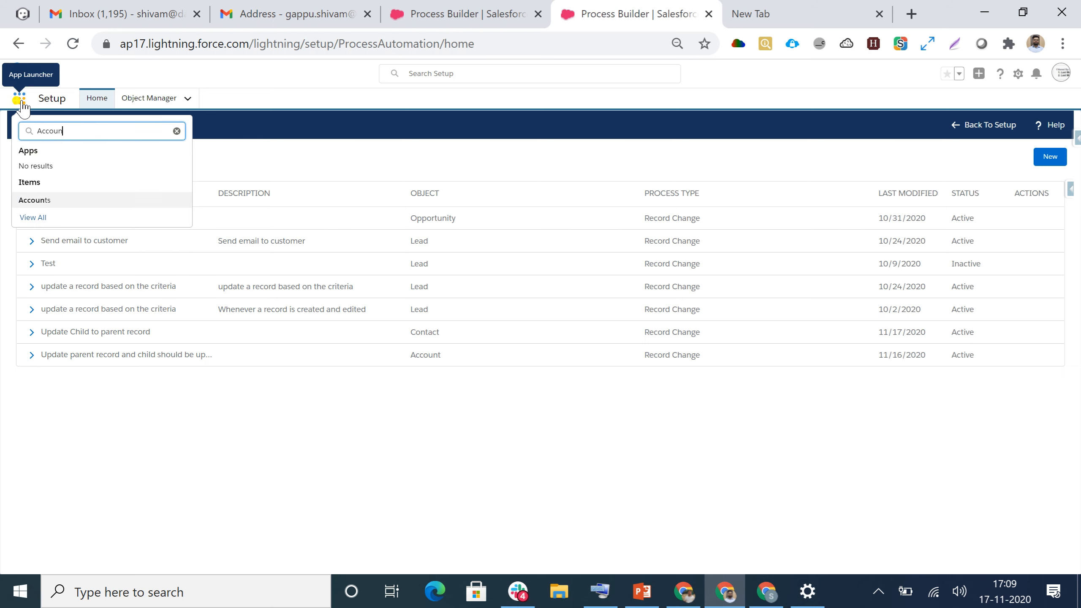
left_click(37, 201)
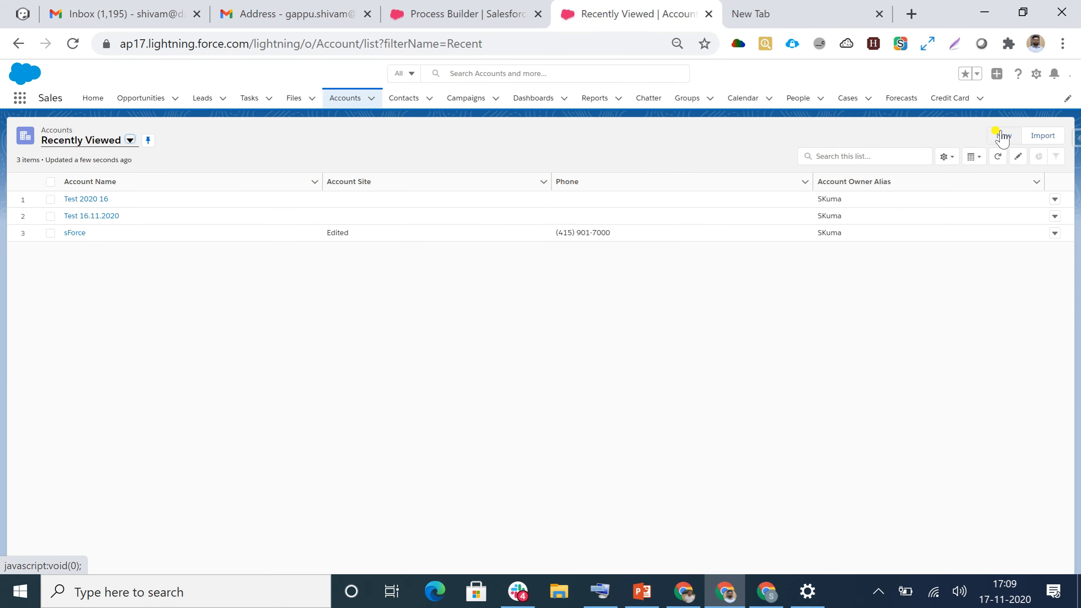
Create an account whose name is the owner's first name plus "Test 2020", and check its Last Contact Created field.
left_click(1002, 136)
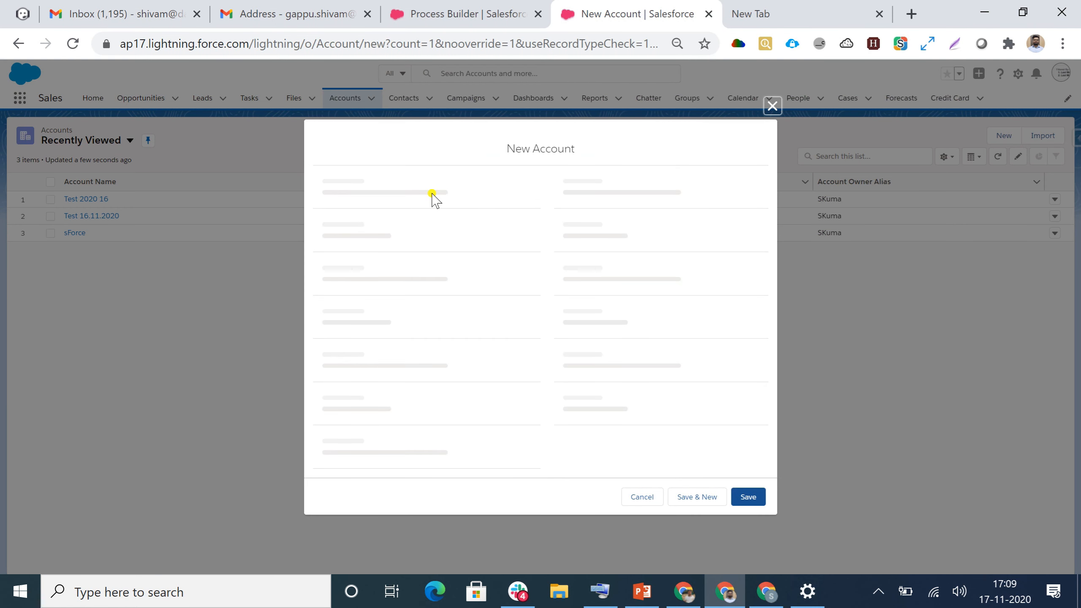
left_click(377, 238)
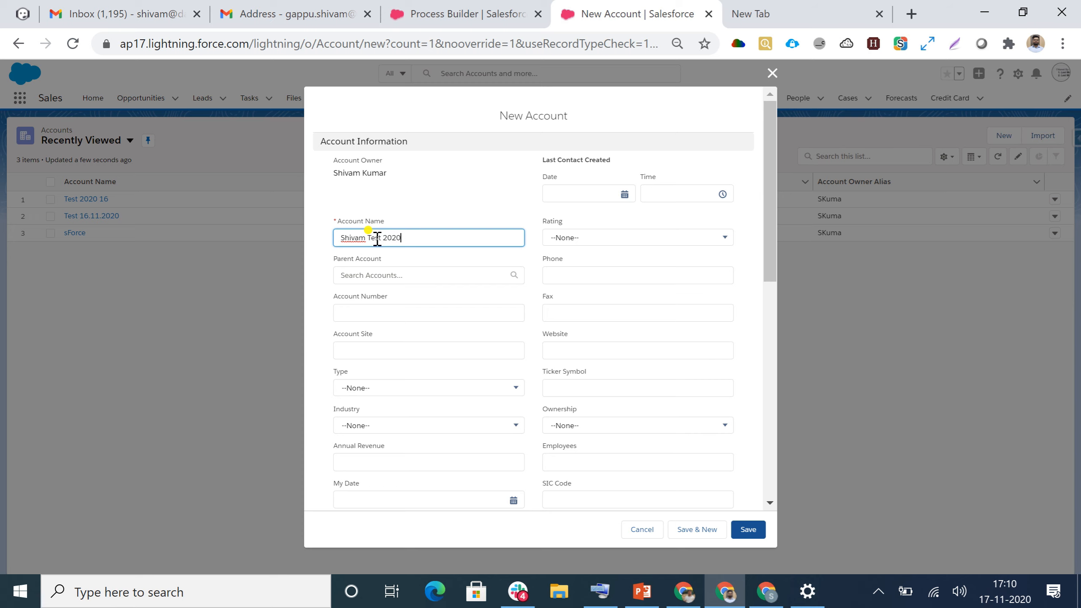
scroll(719, 459, "down", 5)
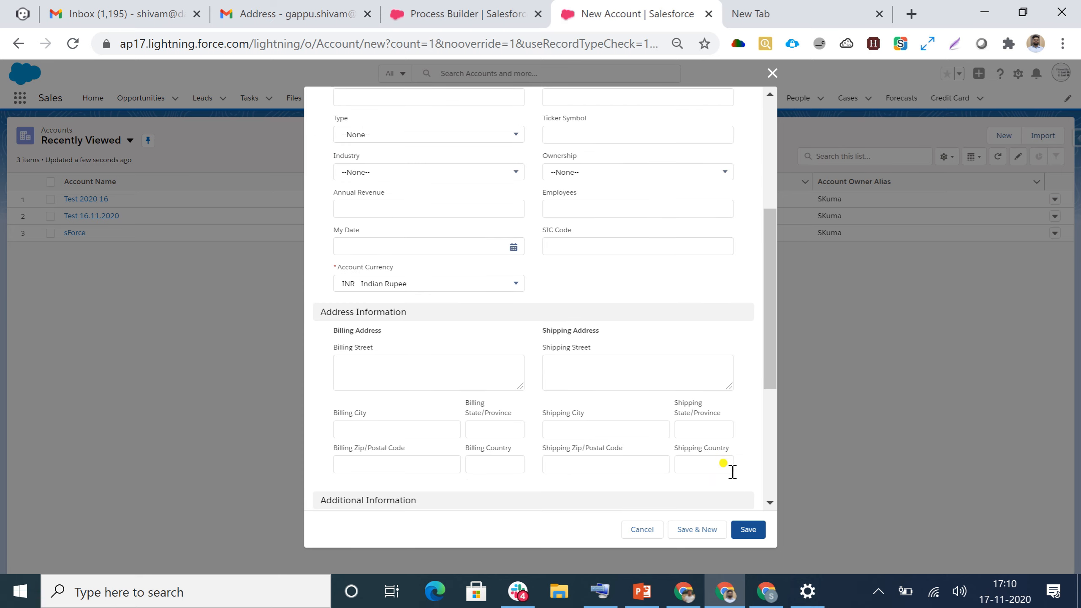
scroll(594, 328, "up", 5)
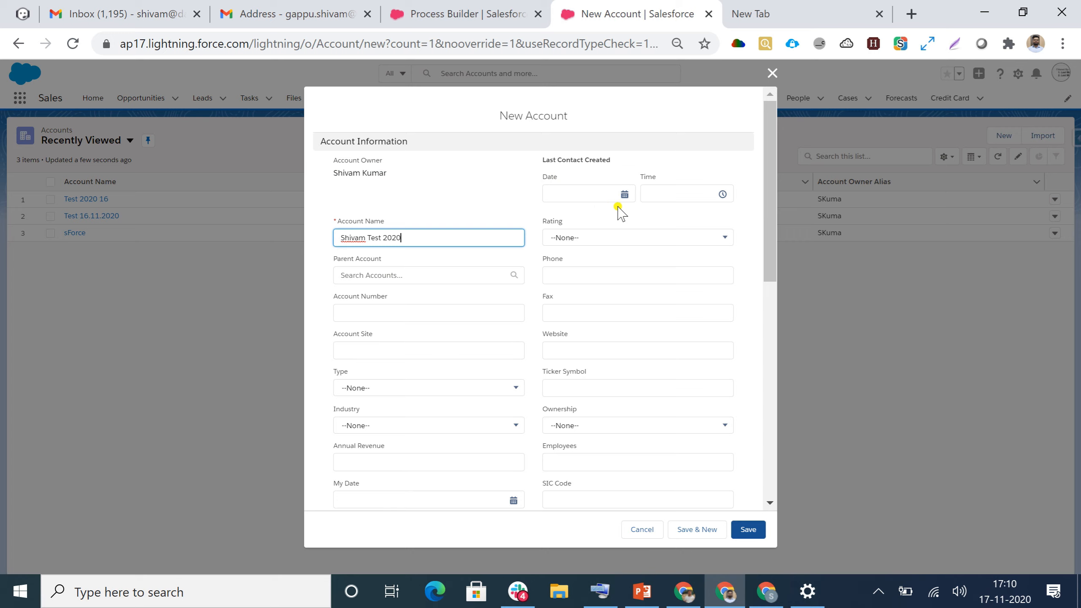
left_click(748, 529)
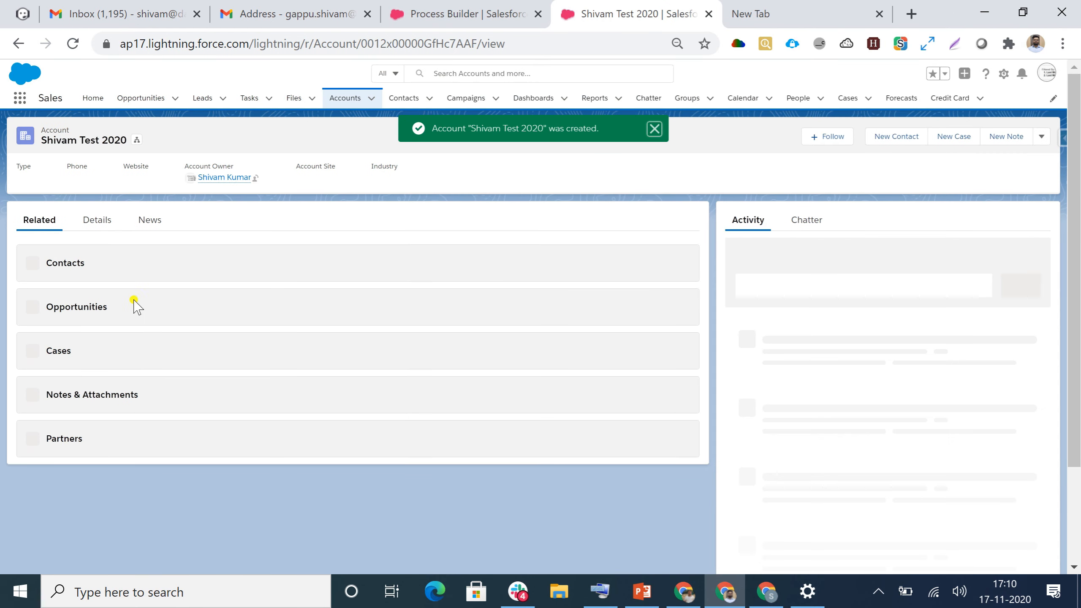
left_click(92, 220)
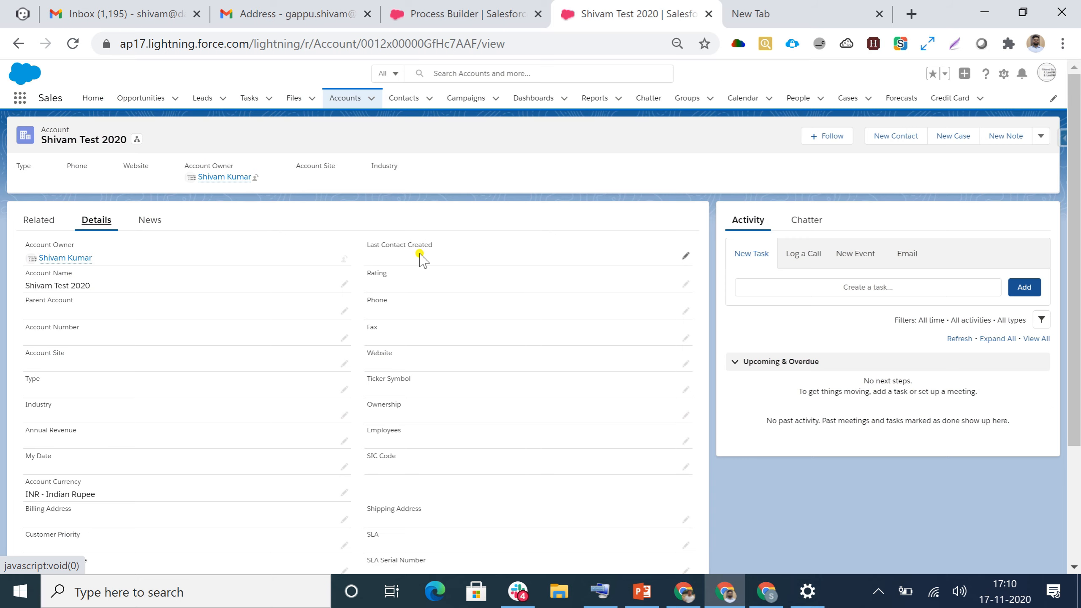
left_click(39, 224)
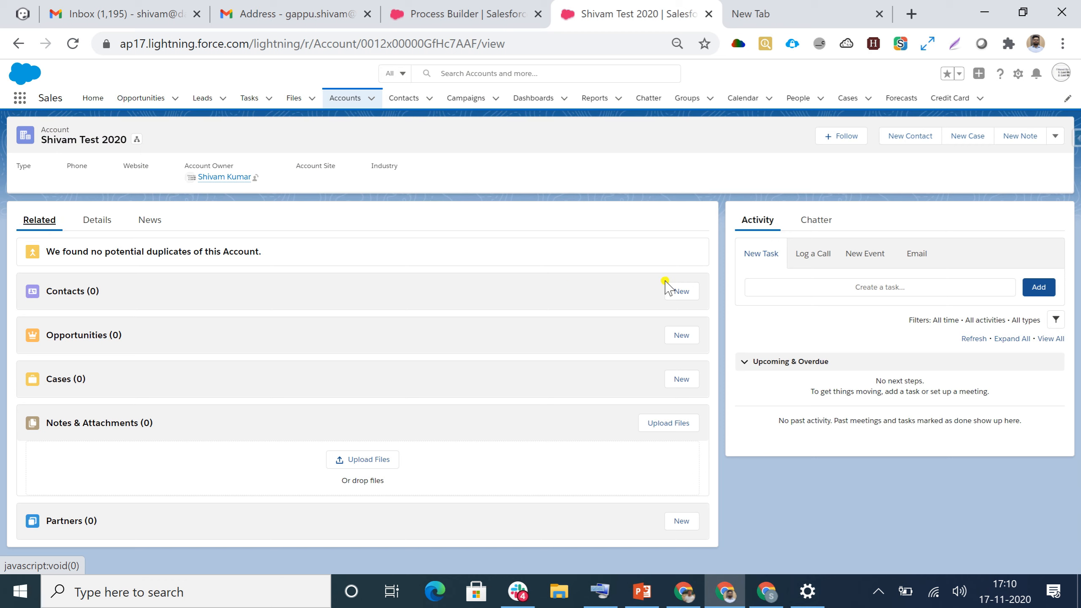
right_click(683, 290)
left_click(733, 304)
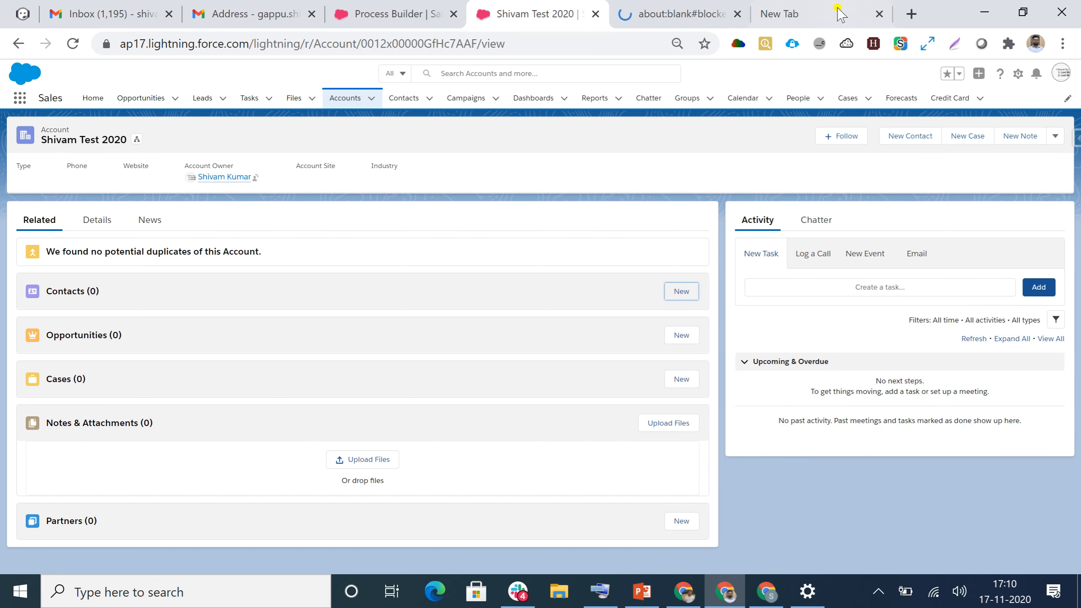
left_click(737, 14)
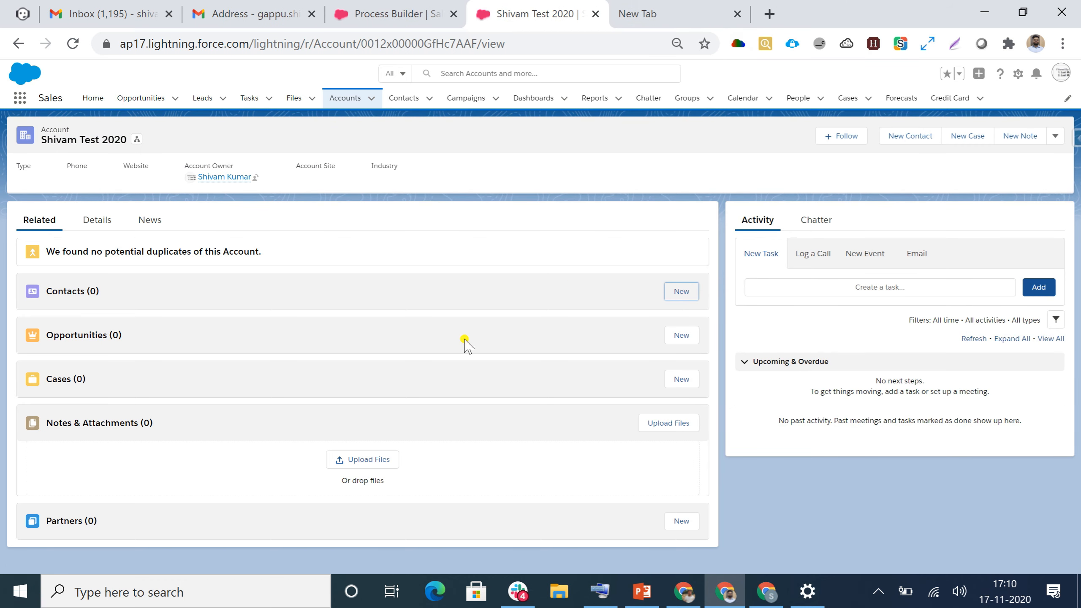
Create a contact under the test account with first name "Test" and last name "Child to parent".
left_click(679, 289)
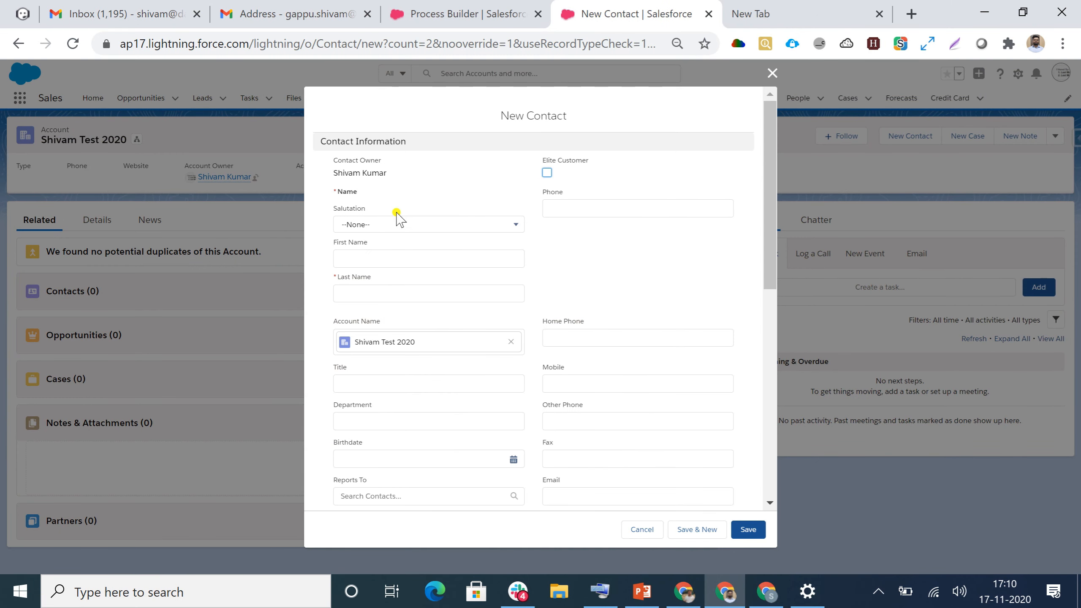
left_click(361, 257)
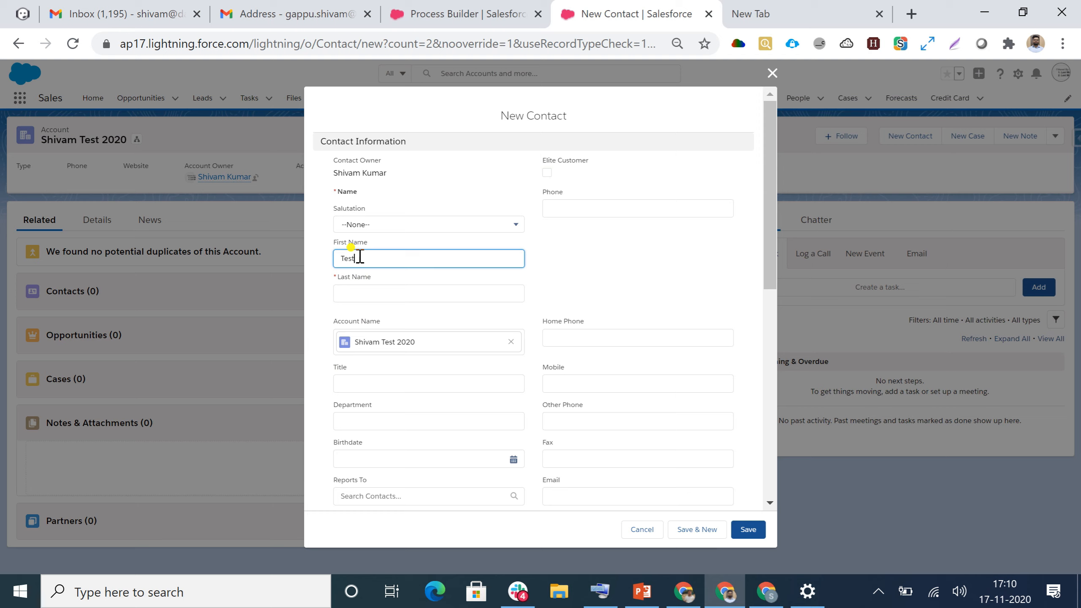
left_click(347, 294)
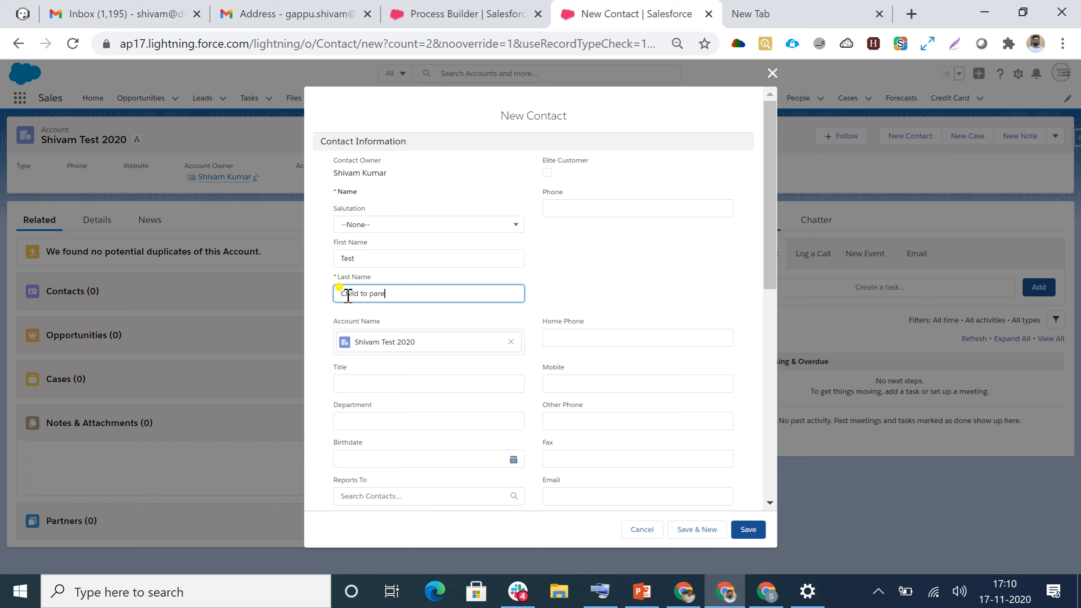
left_click(747, 530)
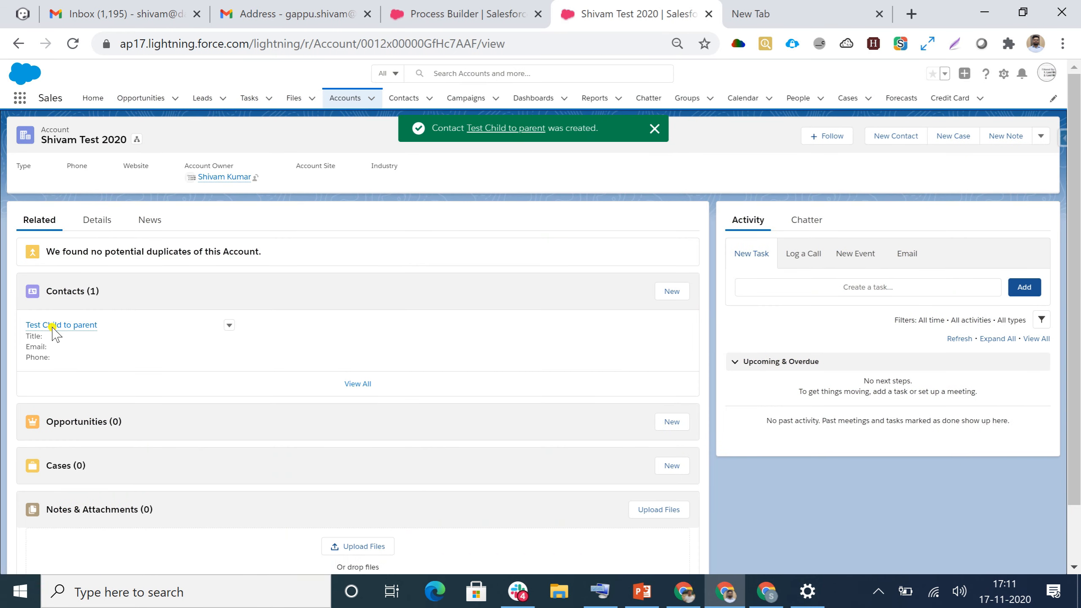
Open the "Test Child to parent" contact in a separate browser tab and check its Created By date and time.
right_click(50, 326)
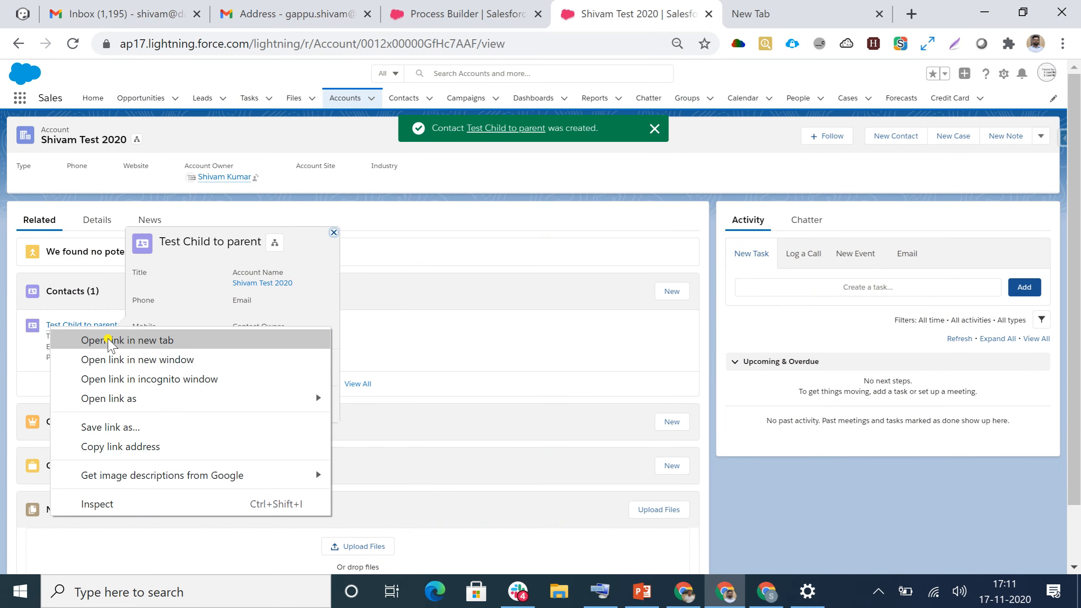
left_click(109, 339)
left_click(663, 9)
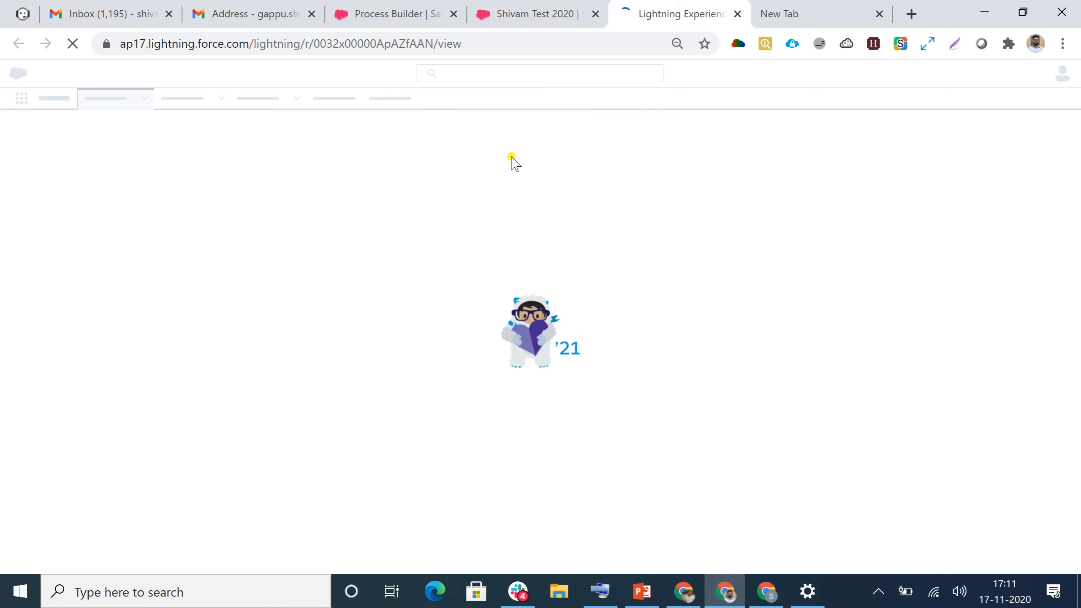
left_click(96, 222)
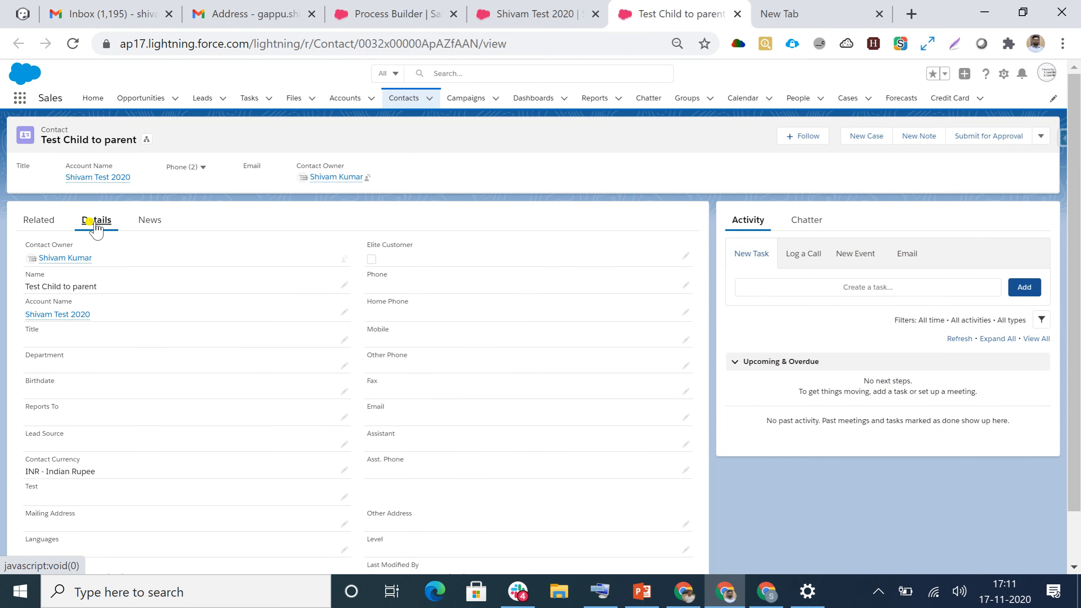
scroll(127, 255, "down", 1)
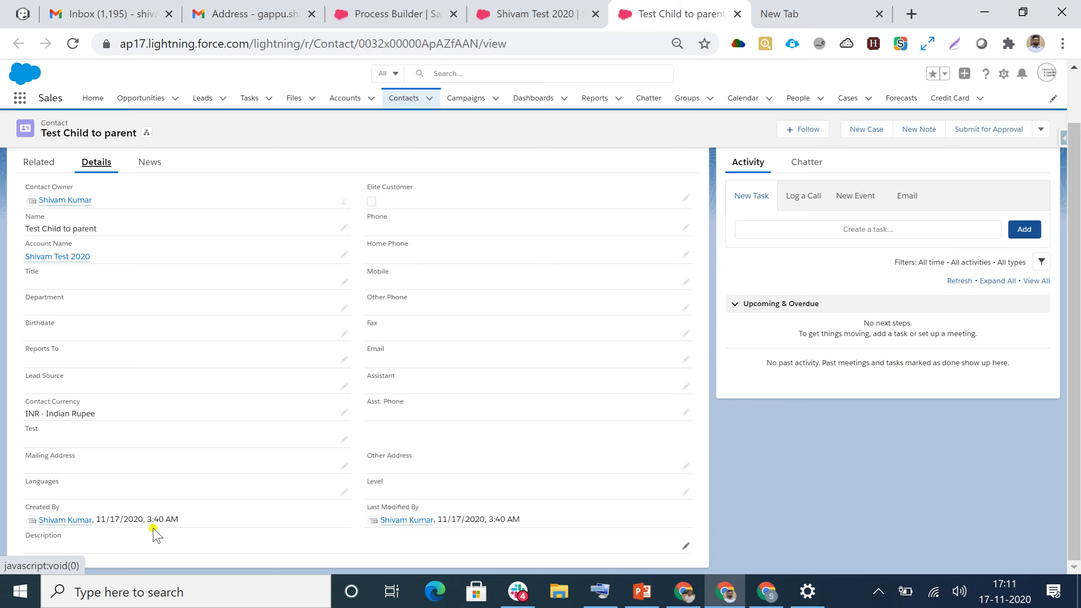
scroll(176, 532, "up", 1)
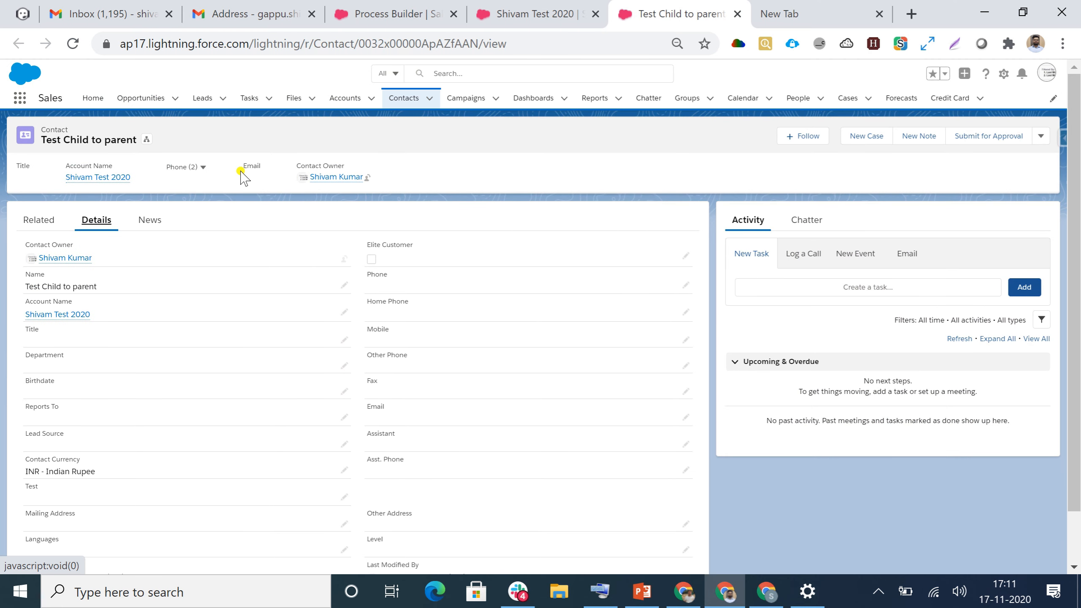
Return to the test account, reload its page and check the Last Contact Created field in its details.
left_click(526, 14)
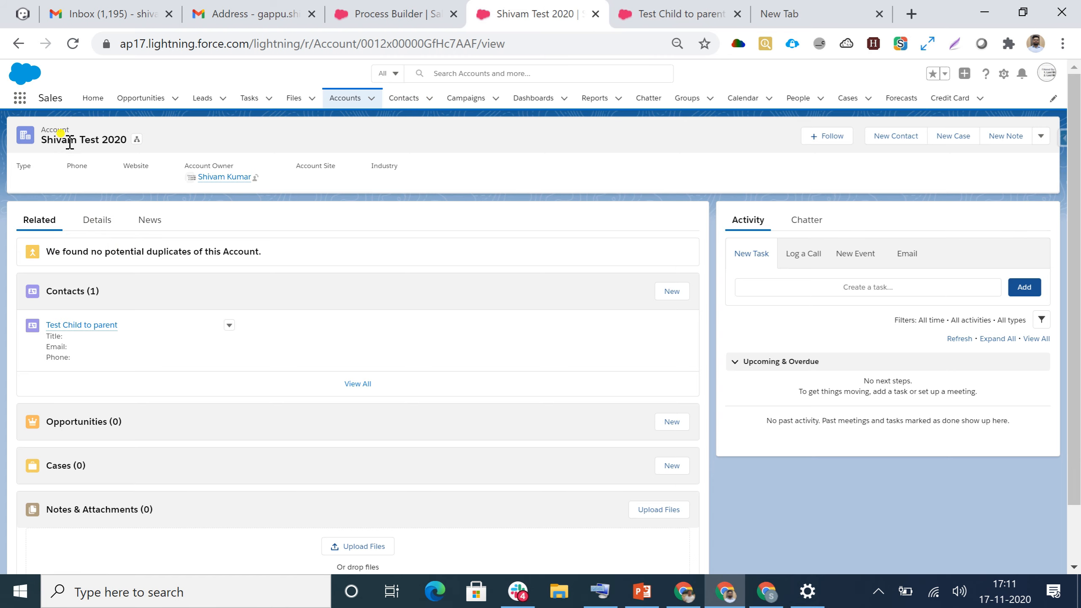
left_click(98, 221)
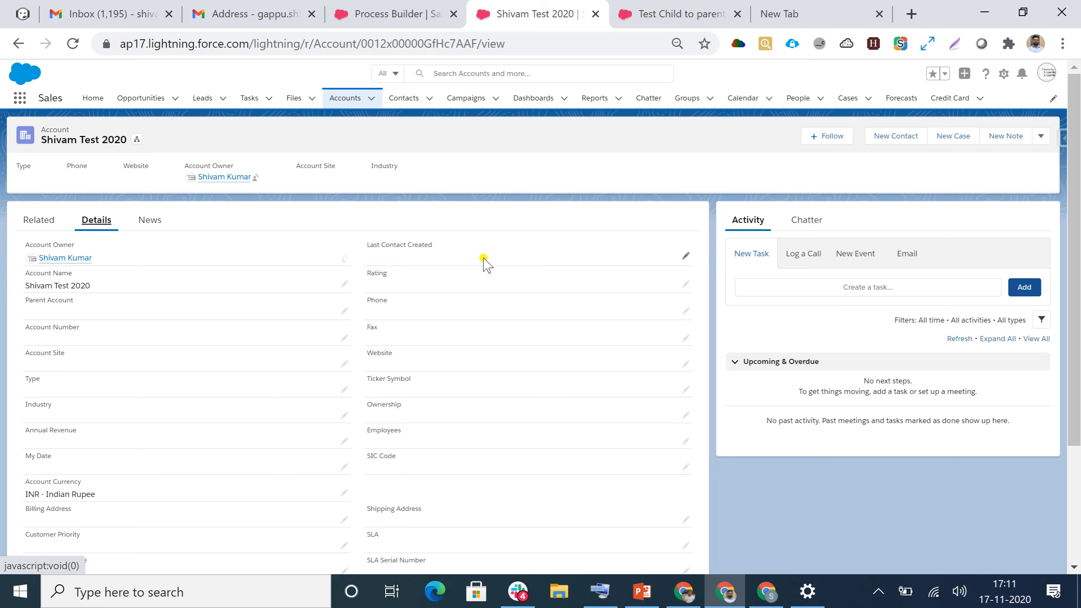
left_click(73, 44)
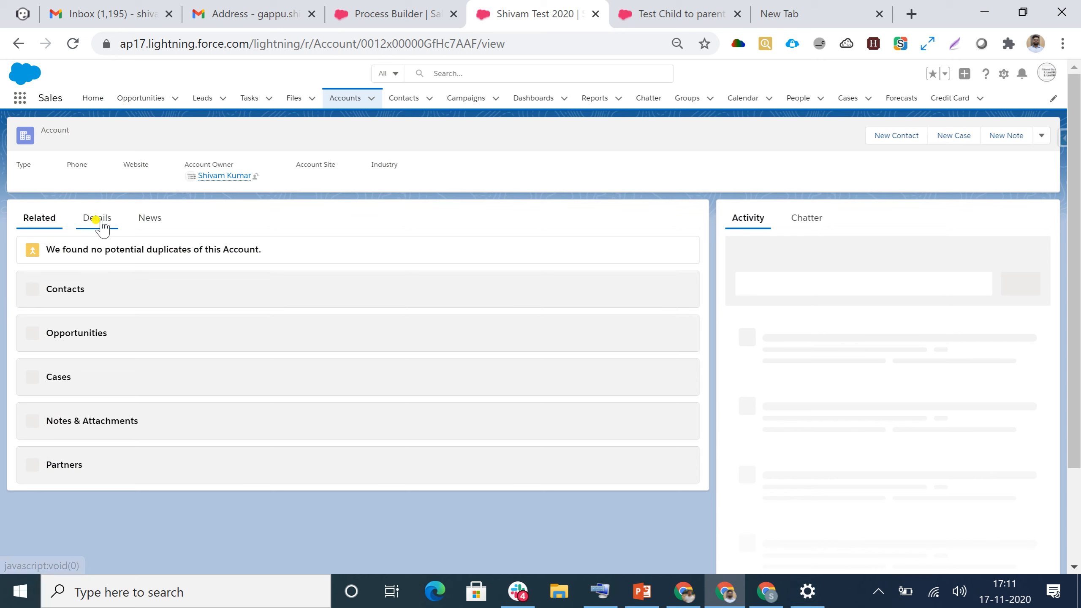
left_click(99, 220)
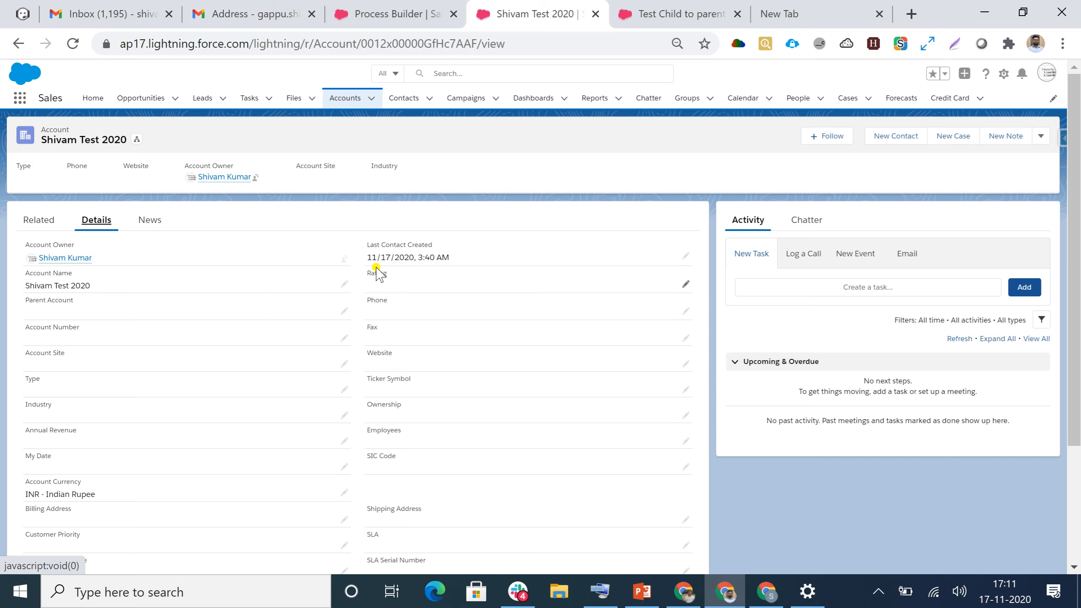
Compare the contact's Created By date and time with the account's Last Contact Created value.
left_click(670, 14)
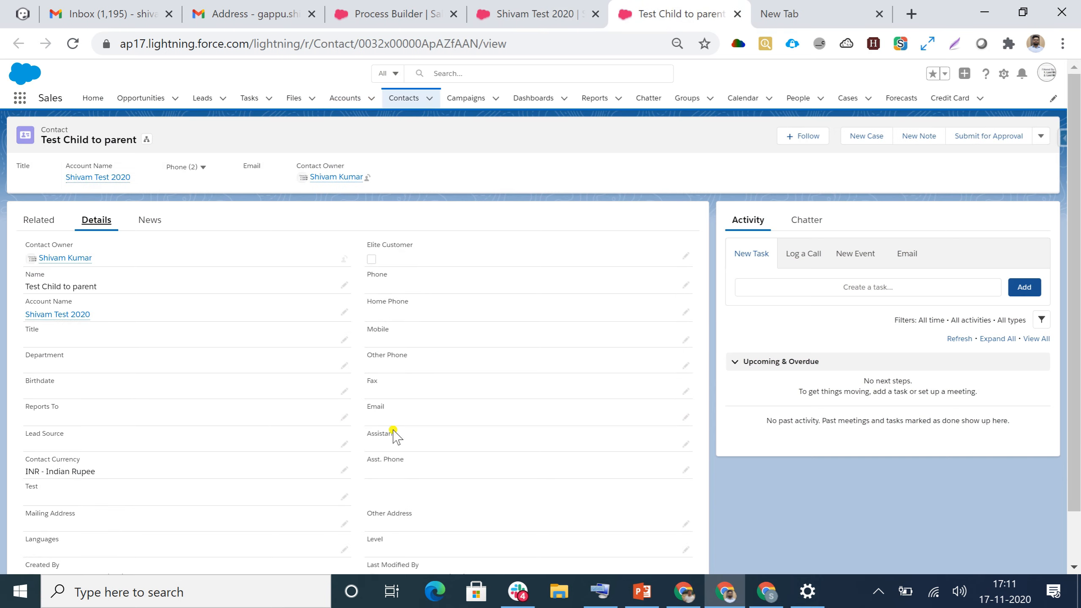
scroll(229, 447, "down", 2)
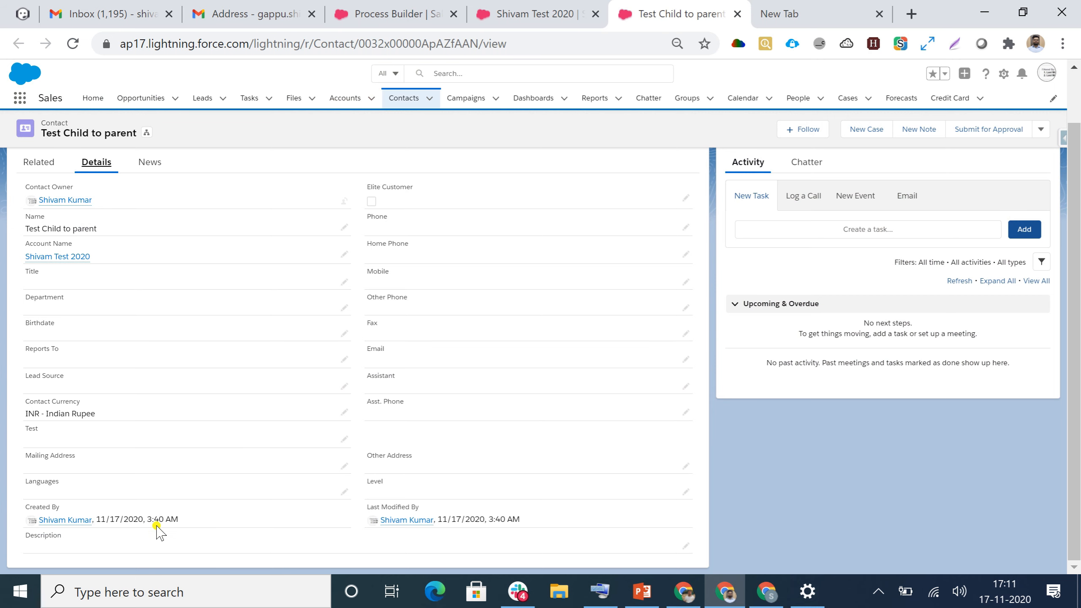
left_click(537, 14)
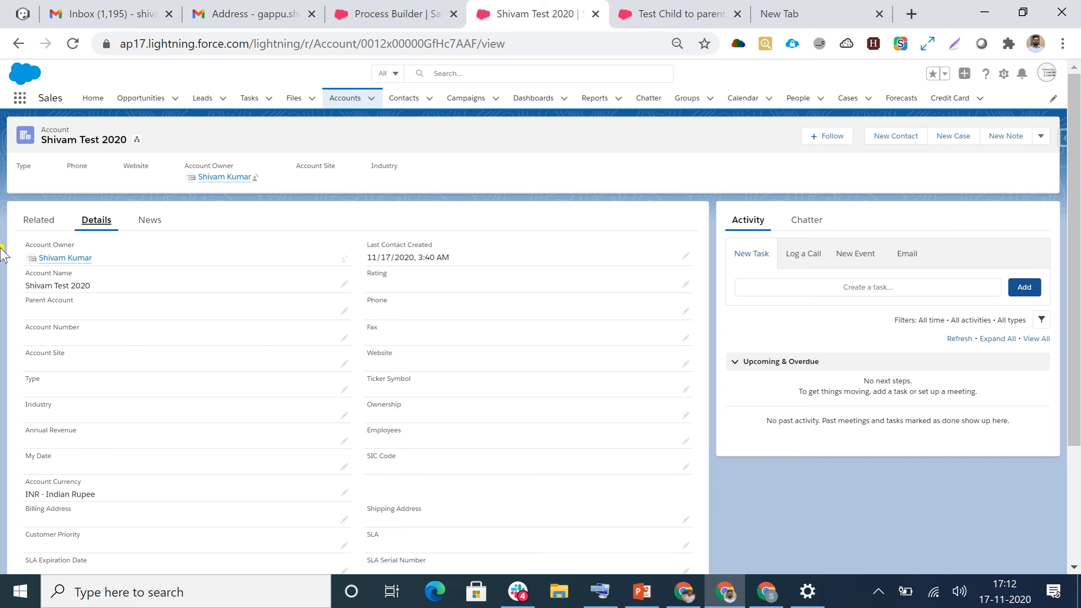
Create a second contact under the test account with first name "Test2" and last name "Child to parent".
left_click(47, 222)
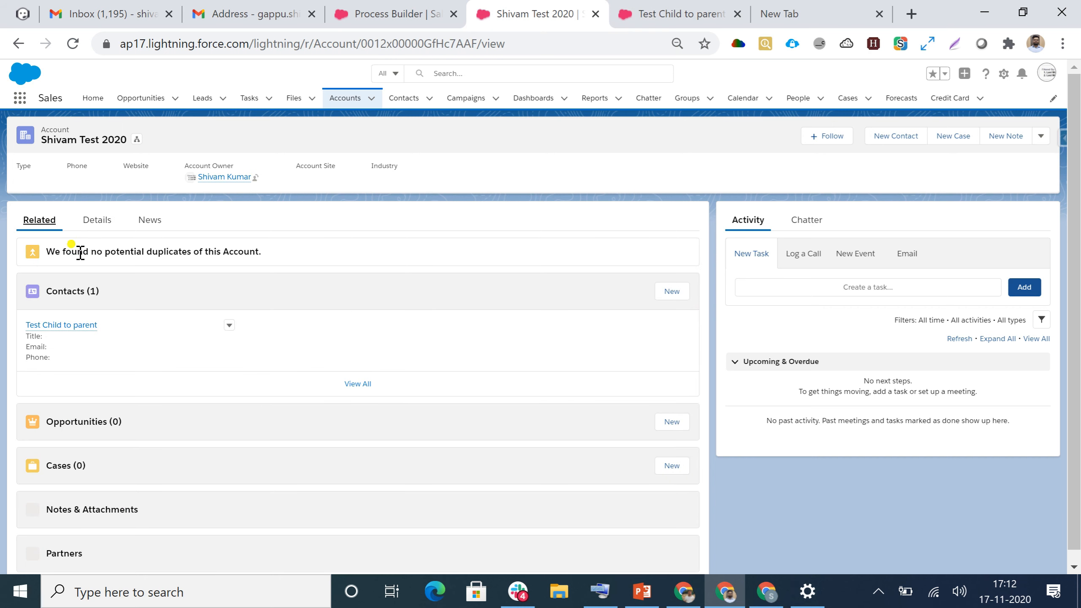
left_click(672, 292)
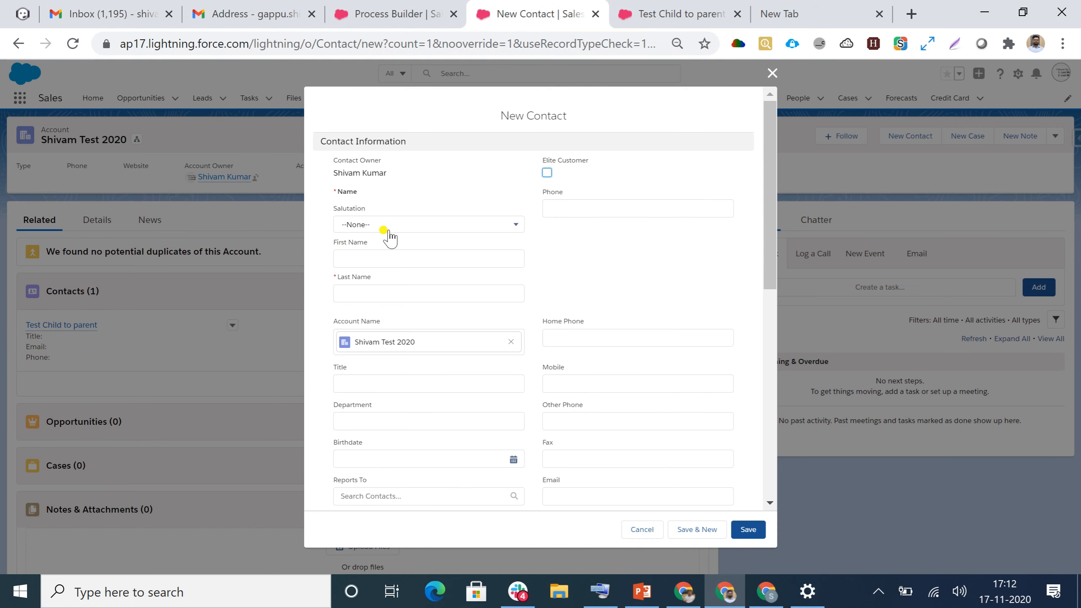
left_click(361, 257)
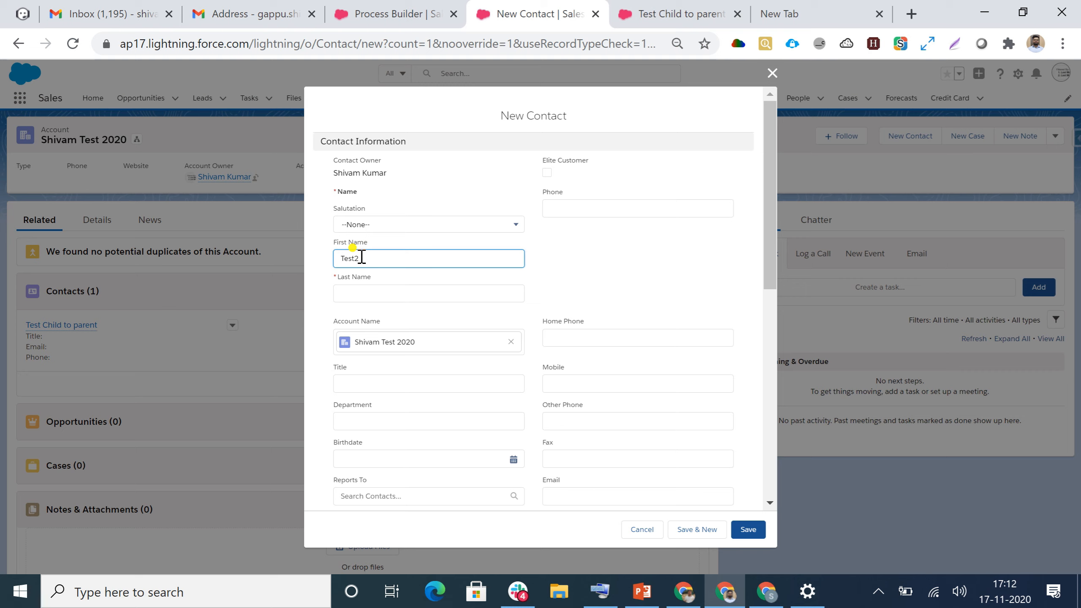
left_click(368, 289)
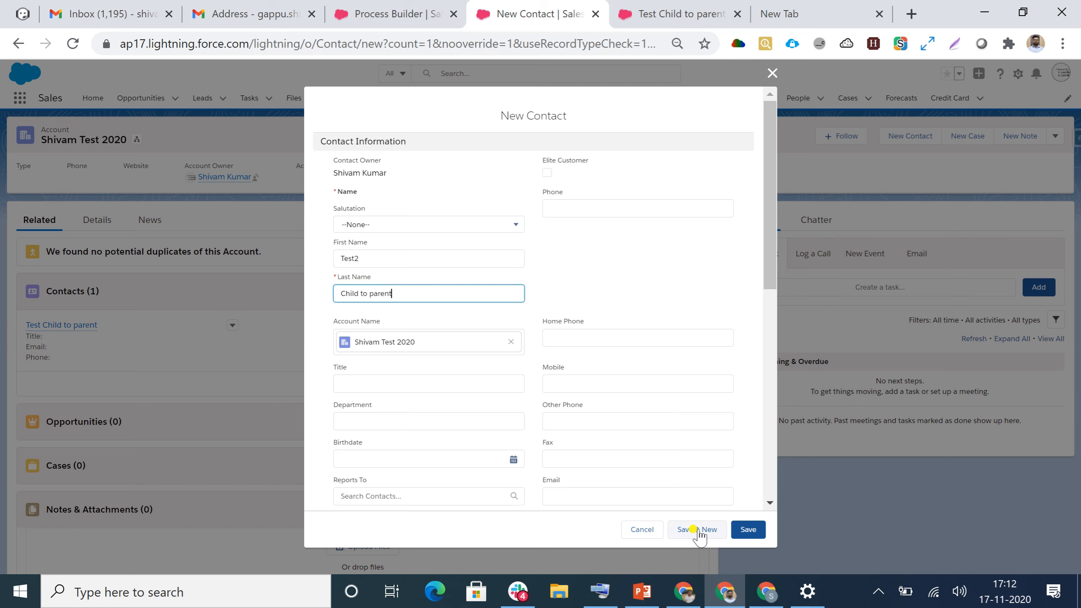
left_click(748, 529)
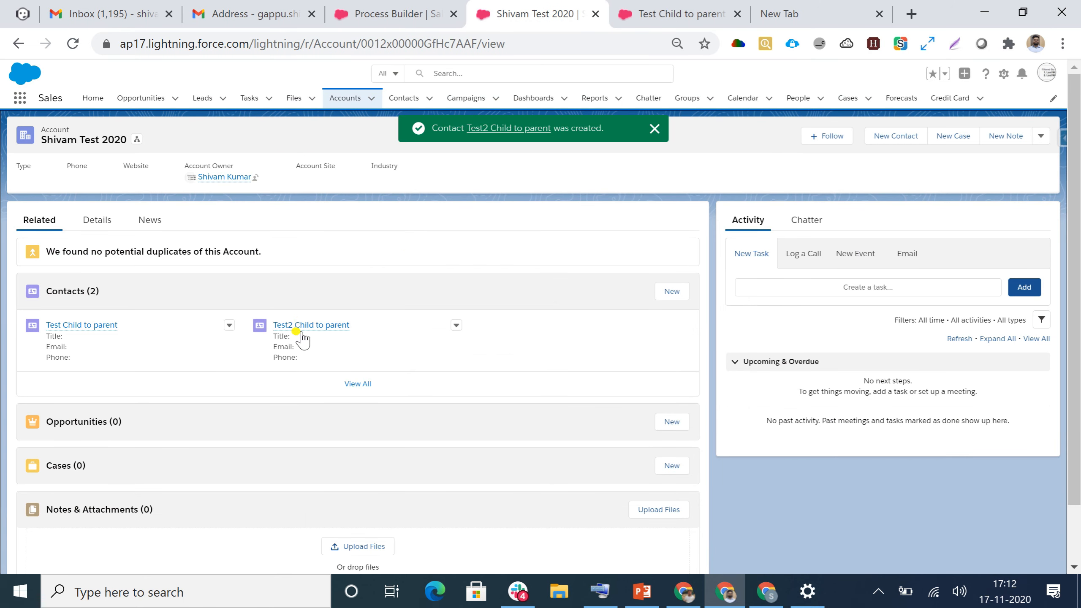
Open the "Test2 Child to parent" contact in a separate browser tab and examine its details for the creation date and time.
right_click(300, 329)
left_click(373, 338)
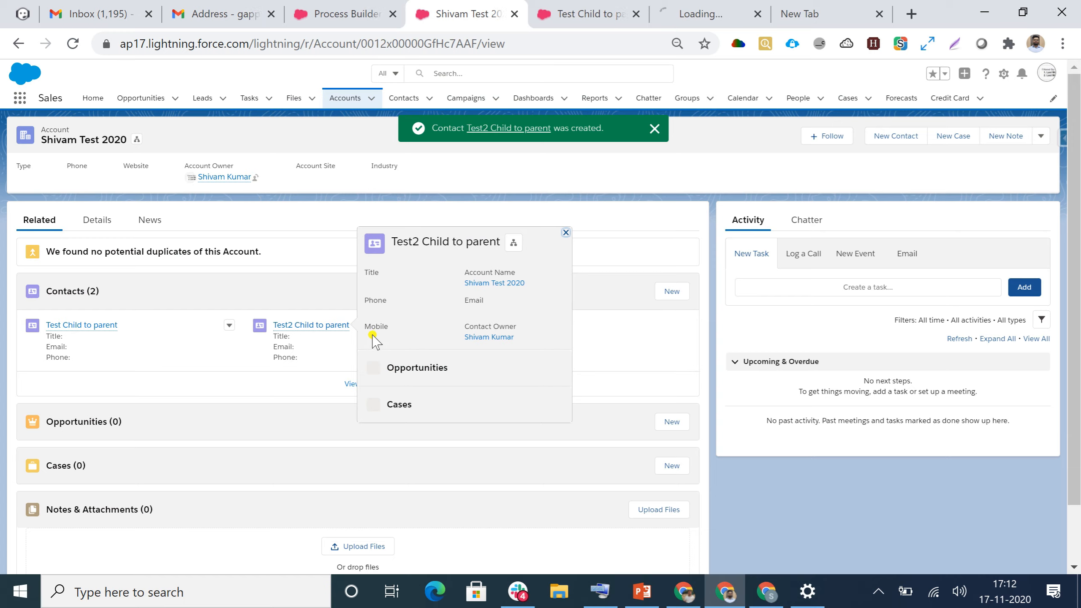
left_click(701, 13)
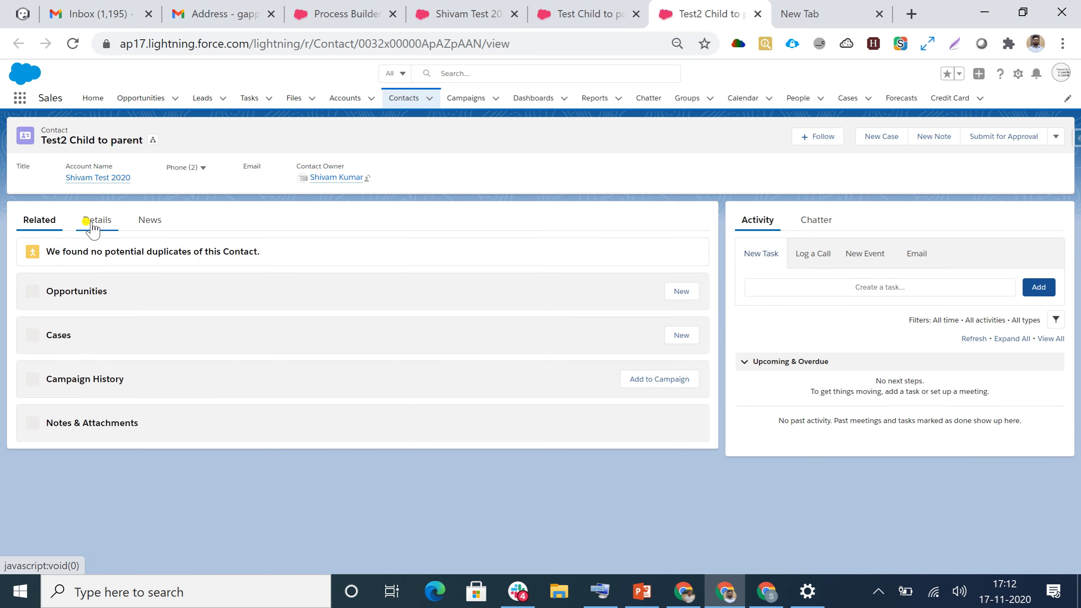
left_click(94, 221)
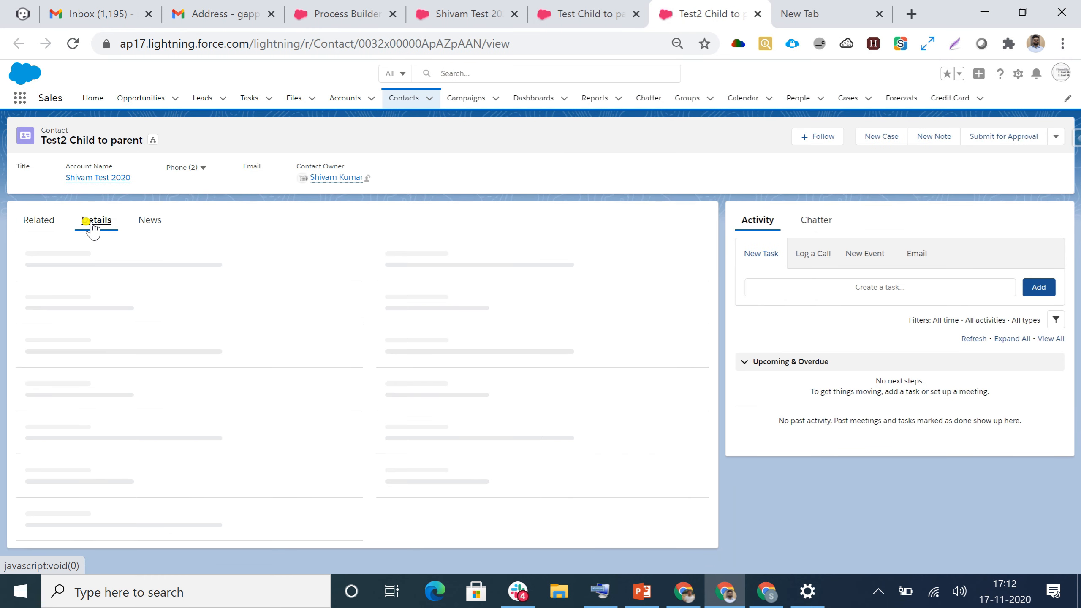
scroll(272, 304, "down", 1)
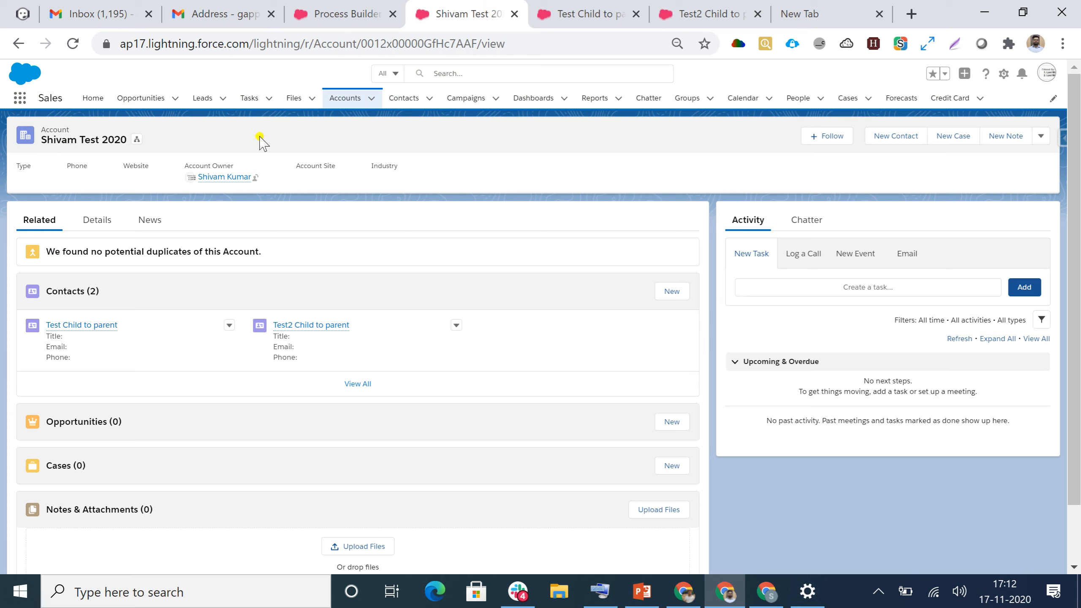
Reload the test account's page and check the Last Contact Created field in its details against the second contact.
left_click(91, 230)
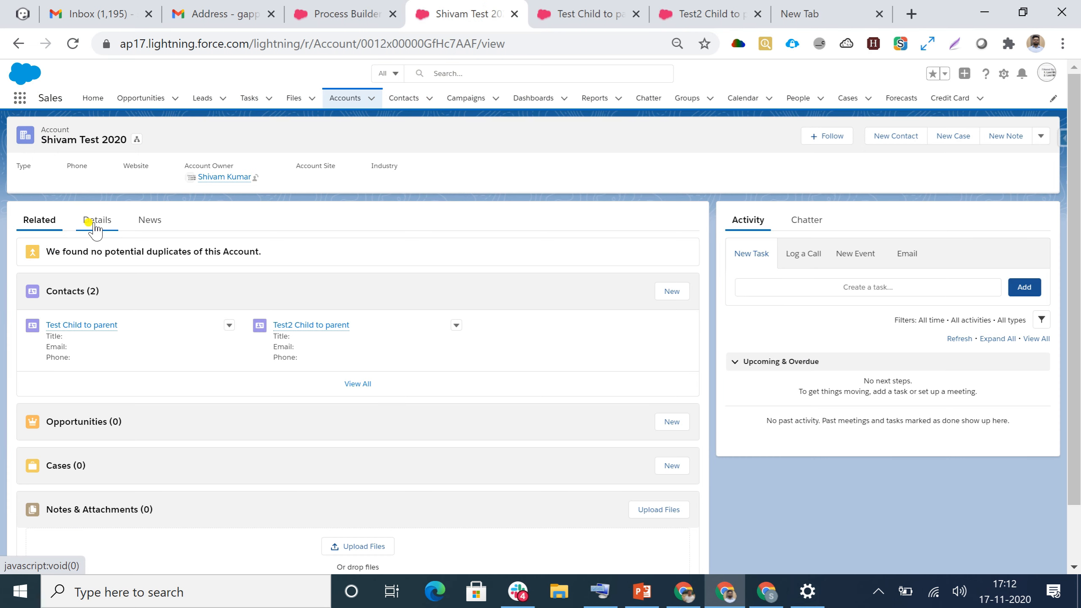
scroll(146, 305, "down", 4)
scroll(146, 305, "up", 4)
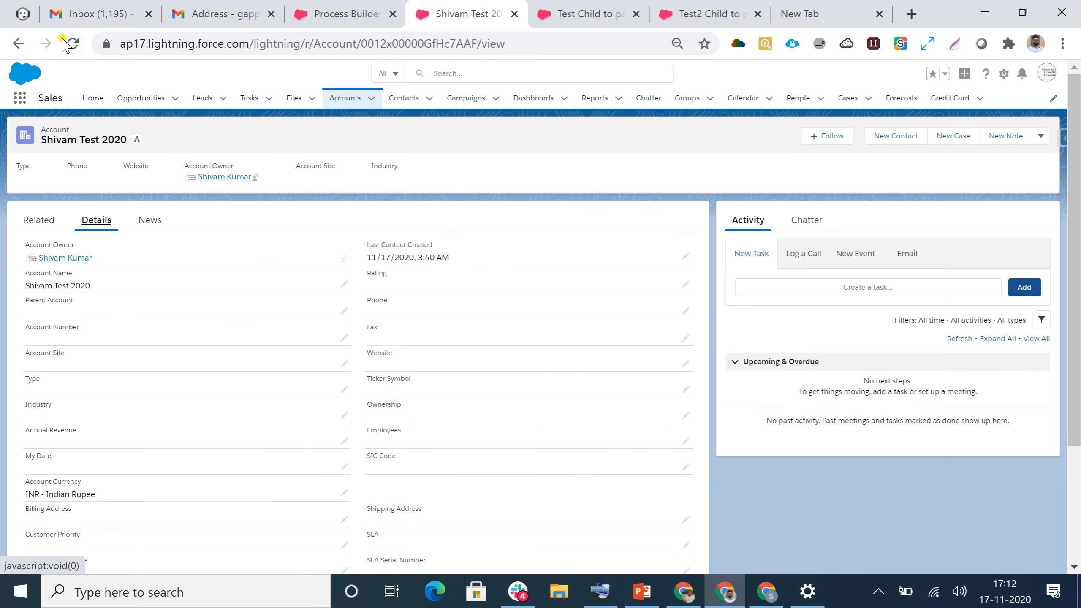
left_click(73, 43)
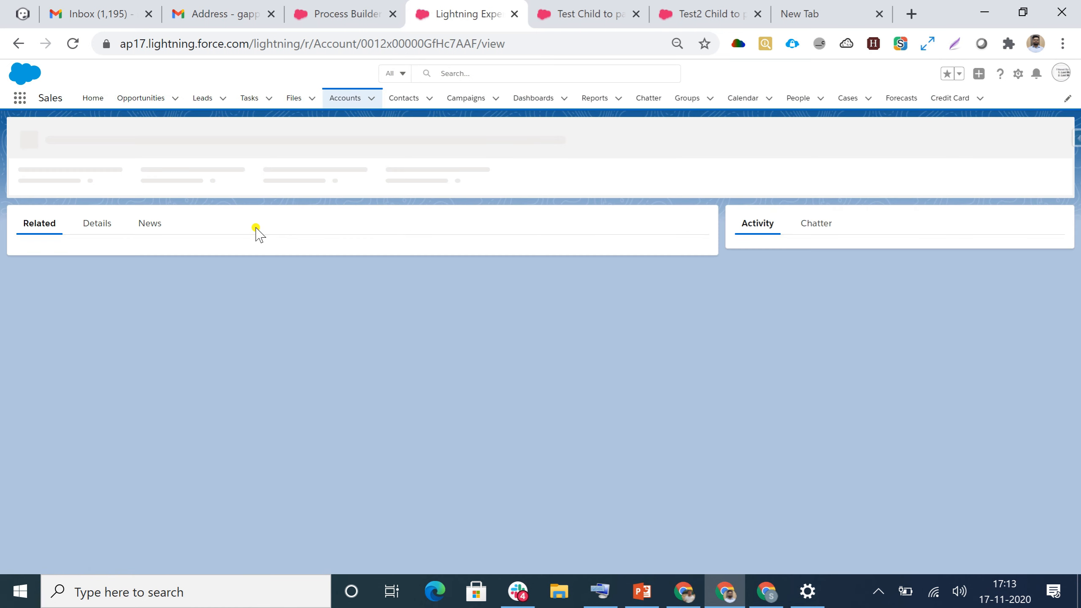
left_click(98, 221)
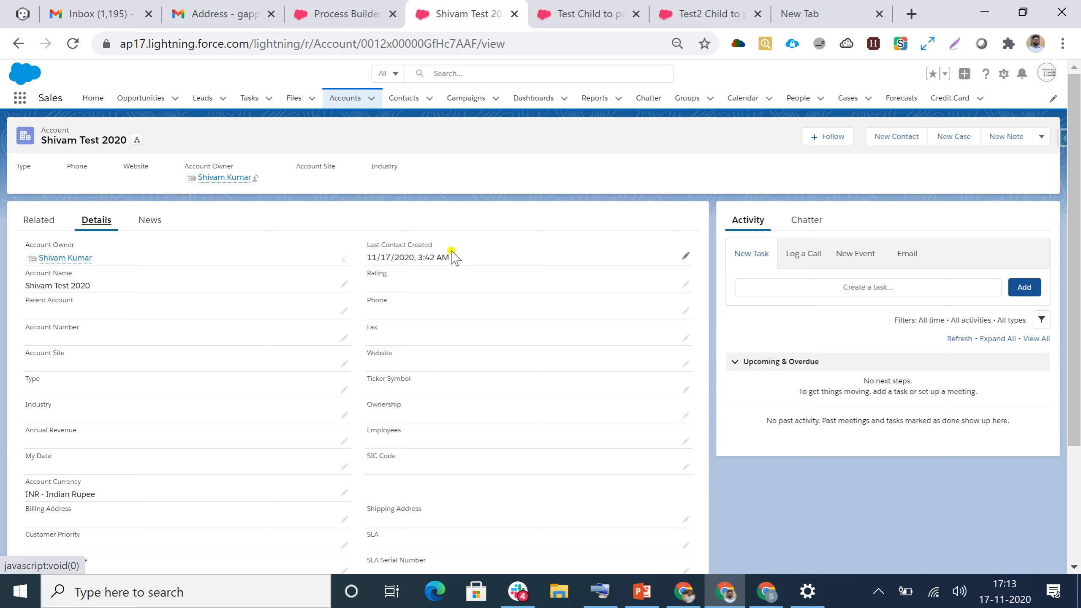